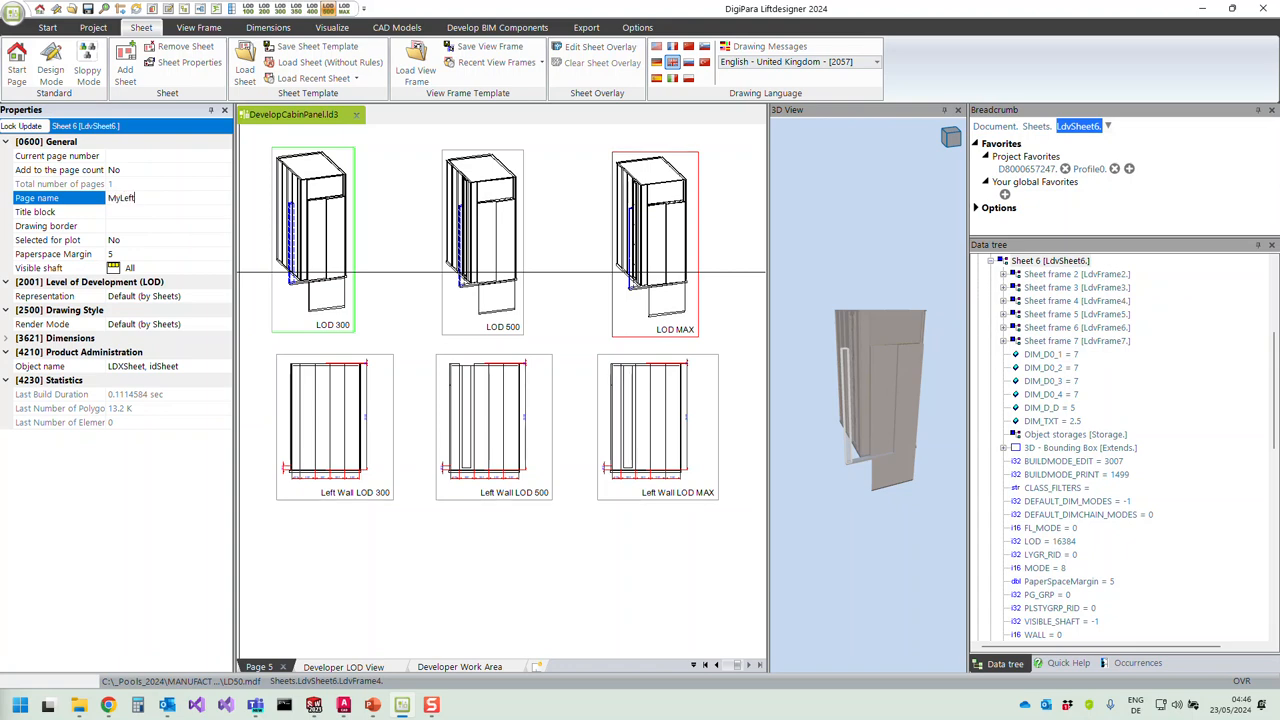
Name the sheet page MyLeftCabinWallView and save it as a sheet template, replacing the existing MyLeftCabinWallView.lds file.
type("View")
key("Return")
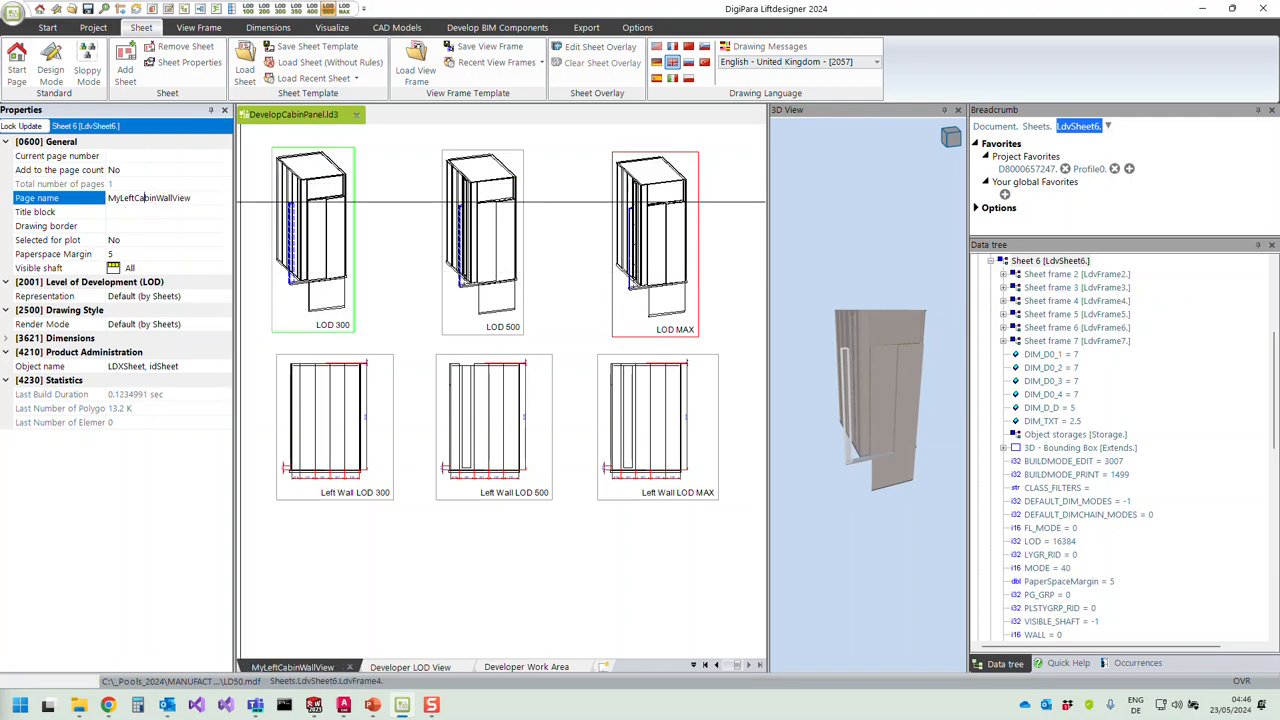
left_click(313, 48)
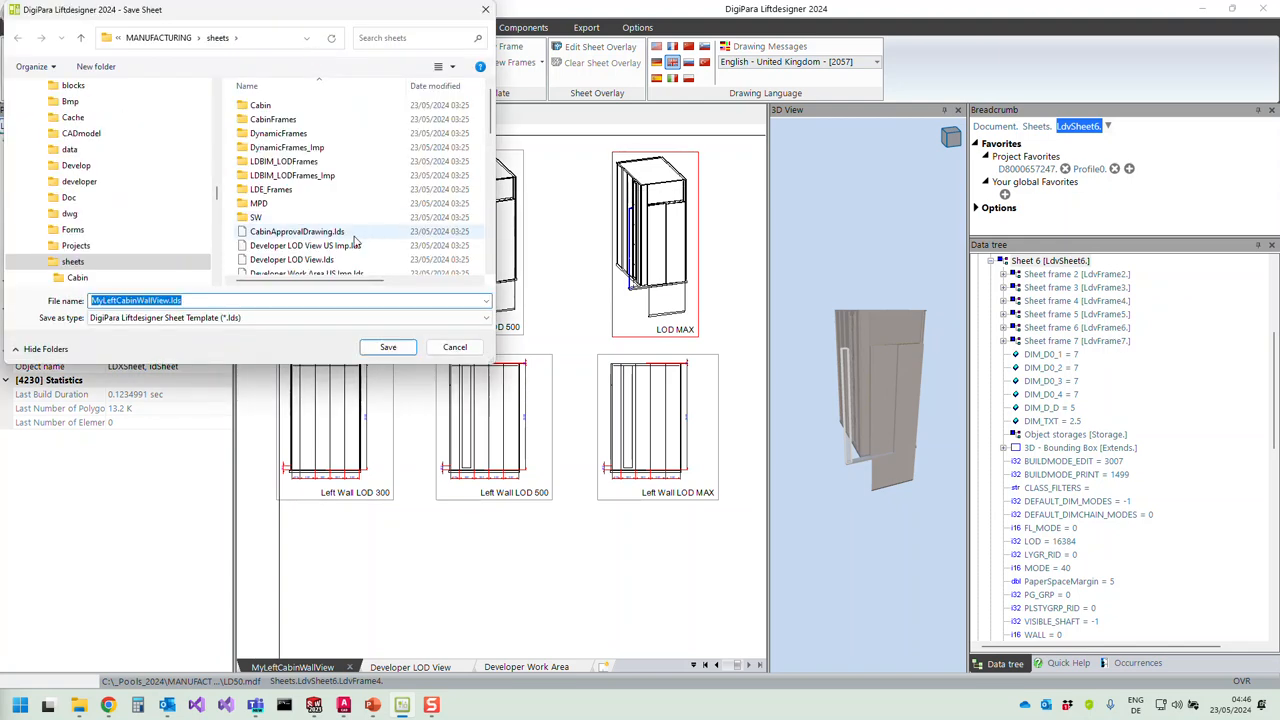
left_click(378, 345)
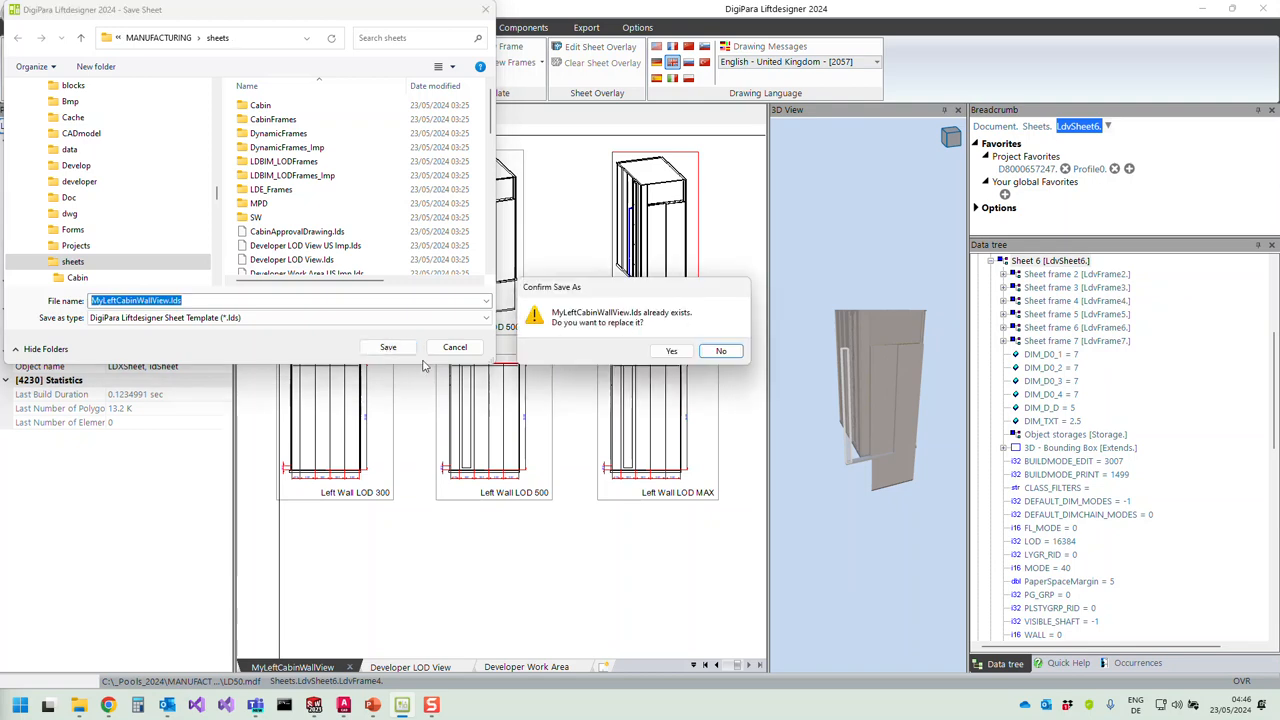
left_click(666, 354)
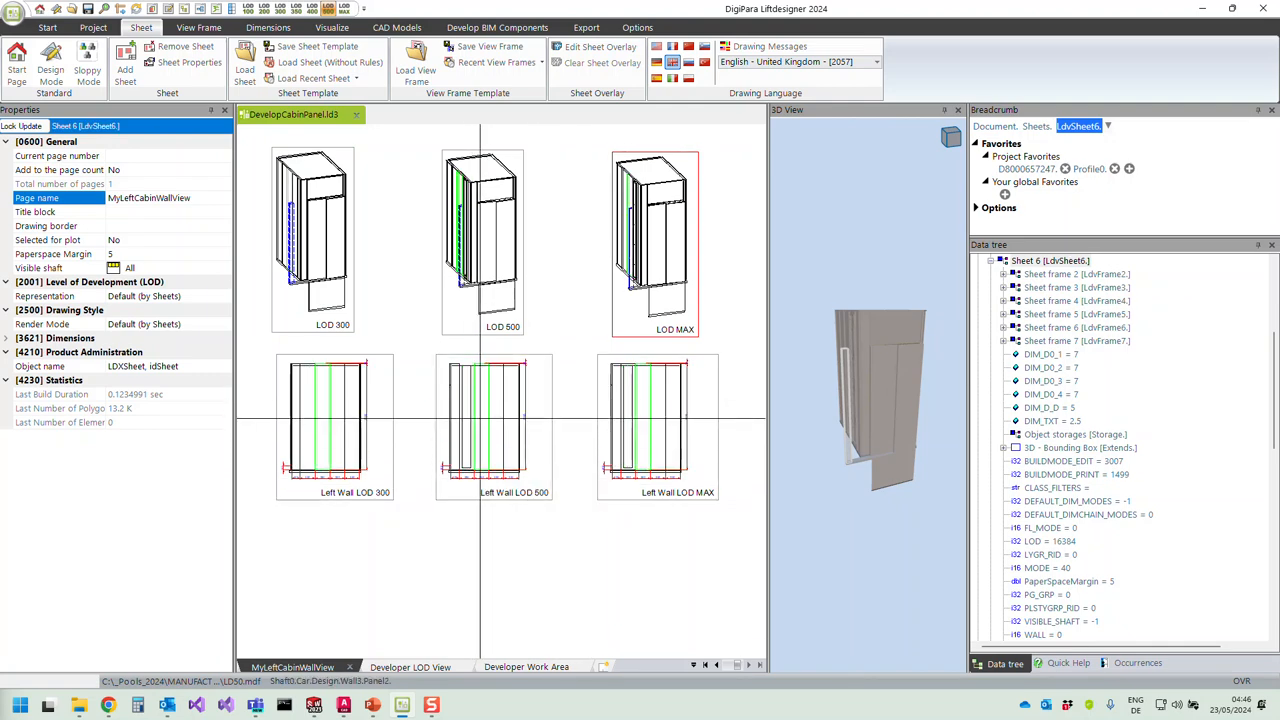
Examine the left wall panels in the LOD 500 and LOD MAX view frames and in the 3D model.
scroll(466, 386, "up", 2)
scroll(466, 386, "up", 3)
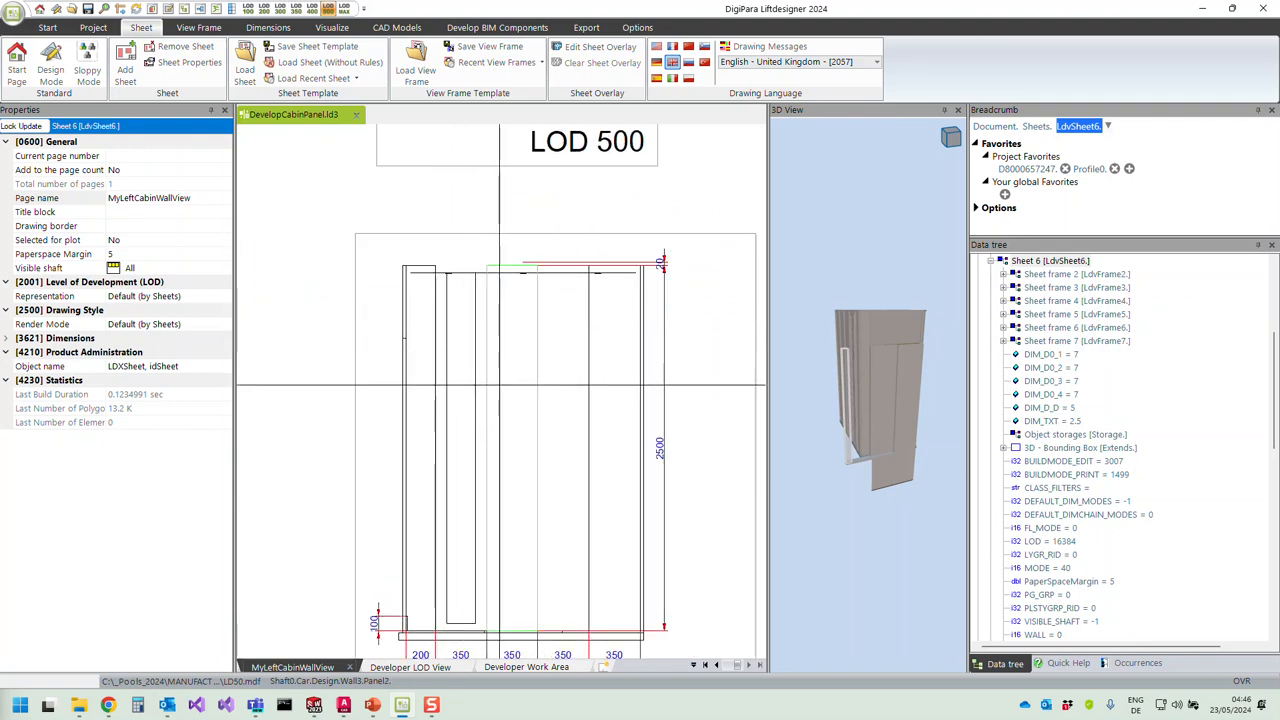
middle_click_drag(879, 379, 909, 390)
scroll(885, 372, "up", 2)
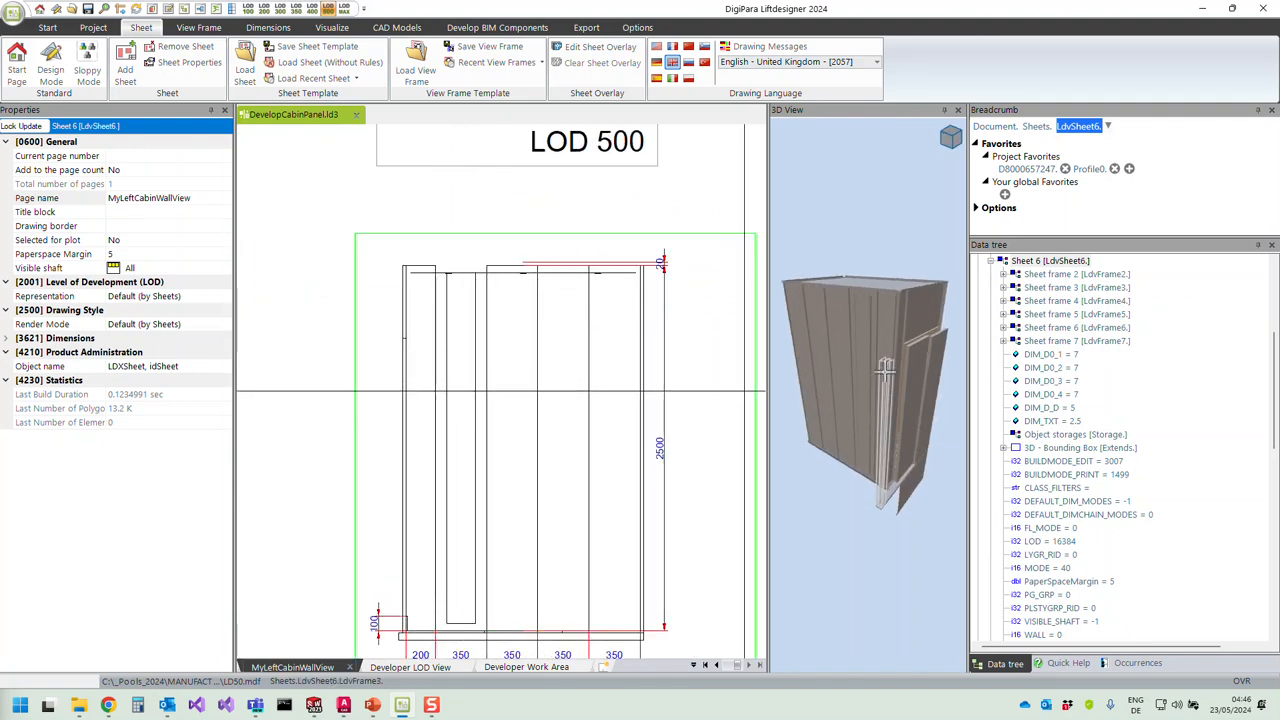
scroll(885, 368, "up", 2)
scroll(619, 380, "down", 5)
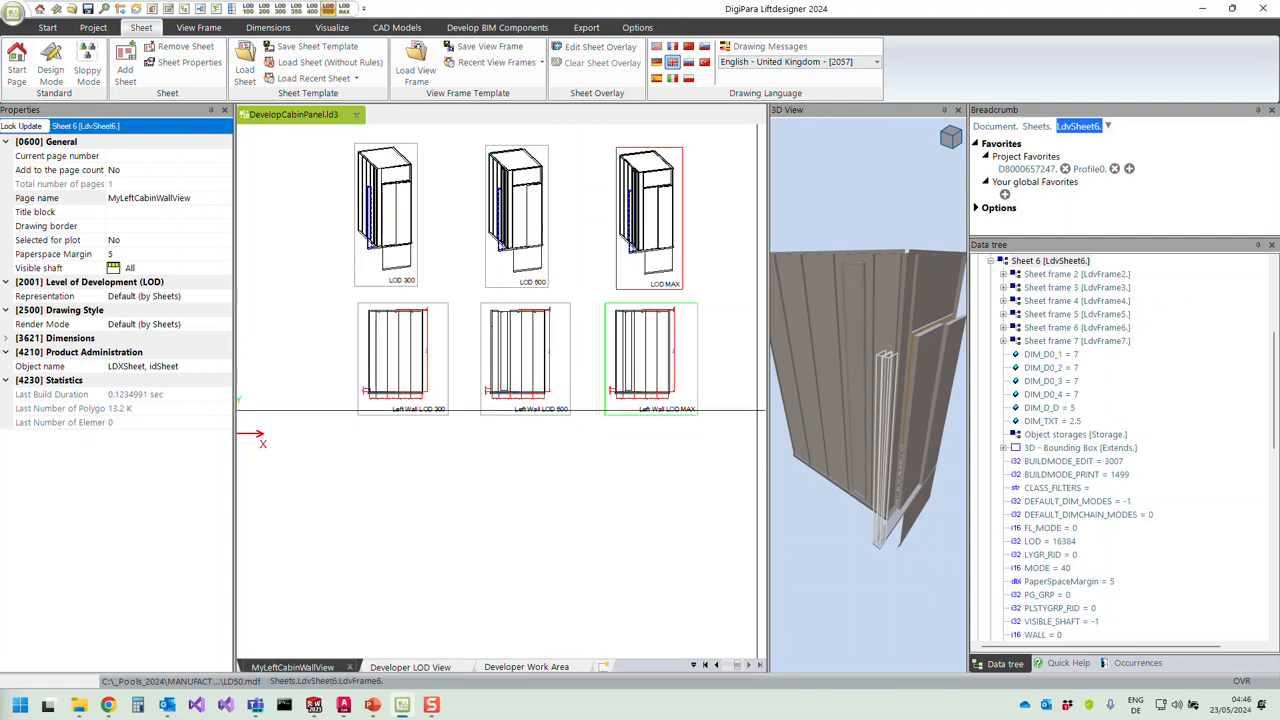
left_click(505, 355)
scroll(505, 355, "up", 4)
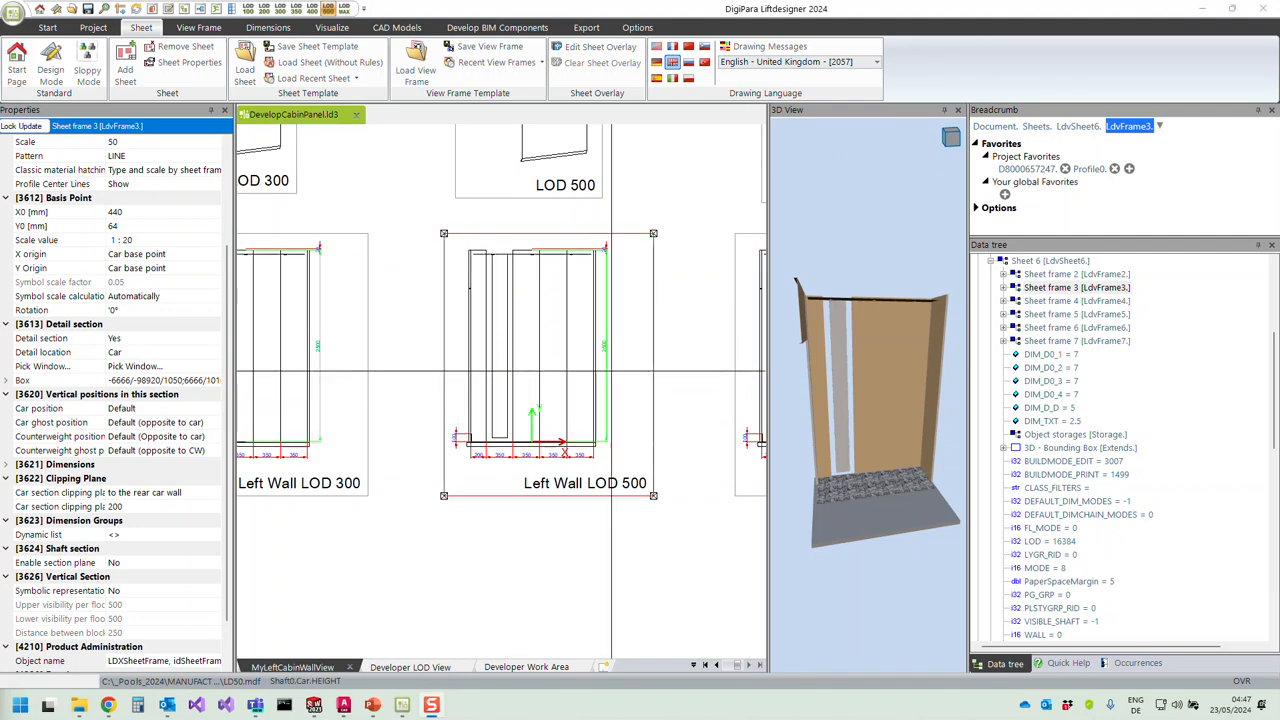
middle_click_drag(686, 391, 493, 386)
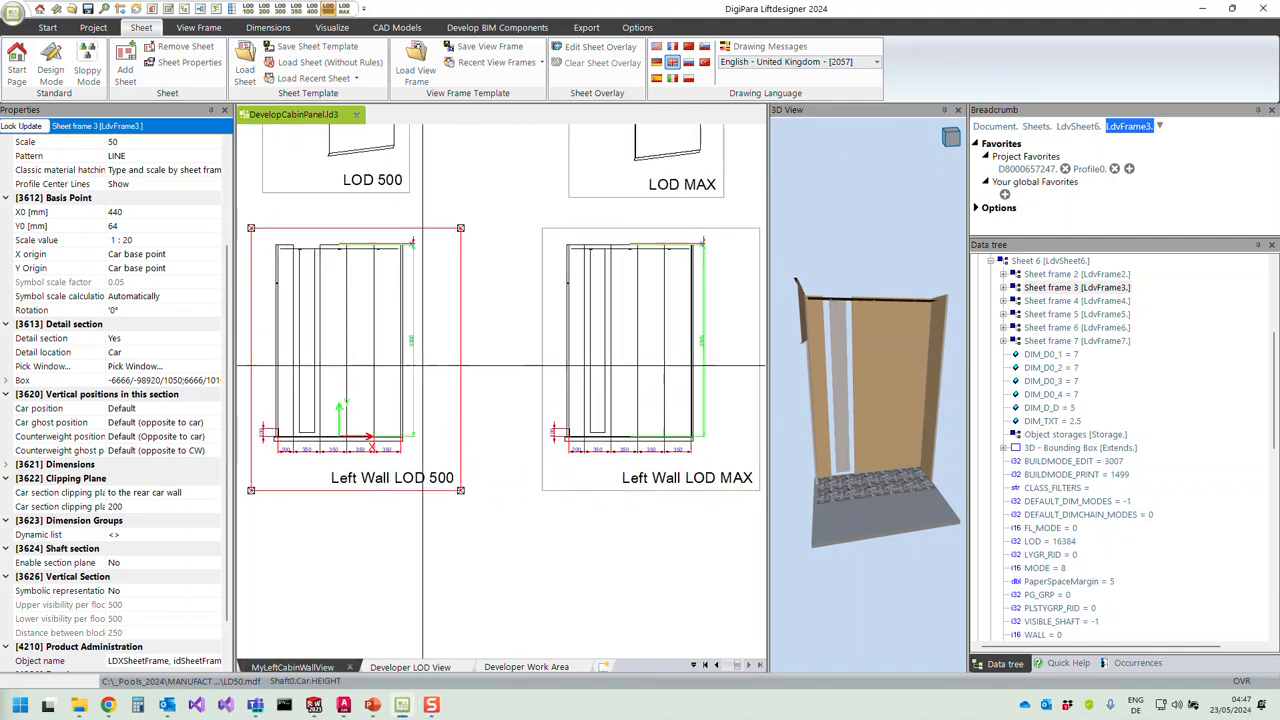
left_click(608, 286)
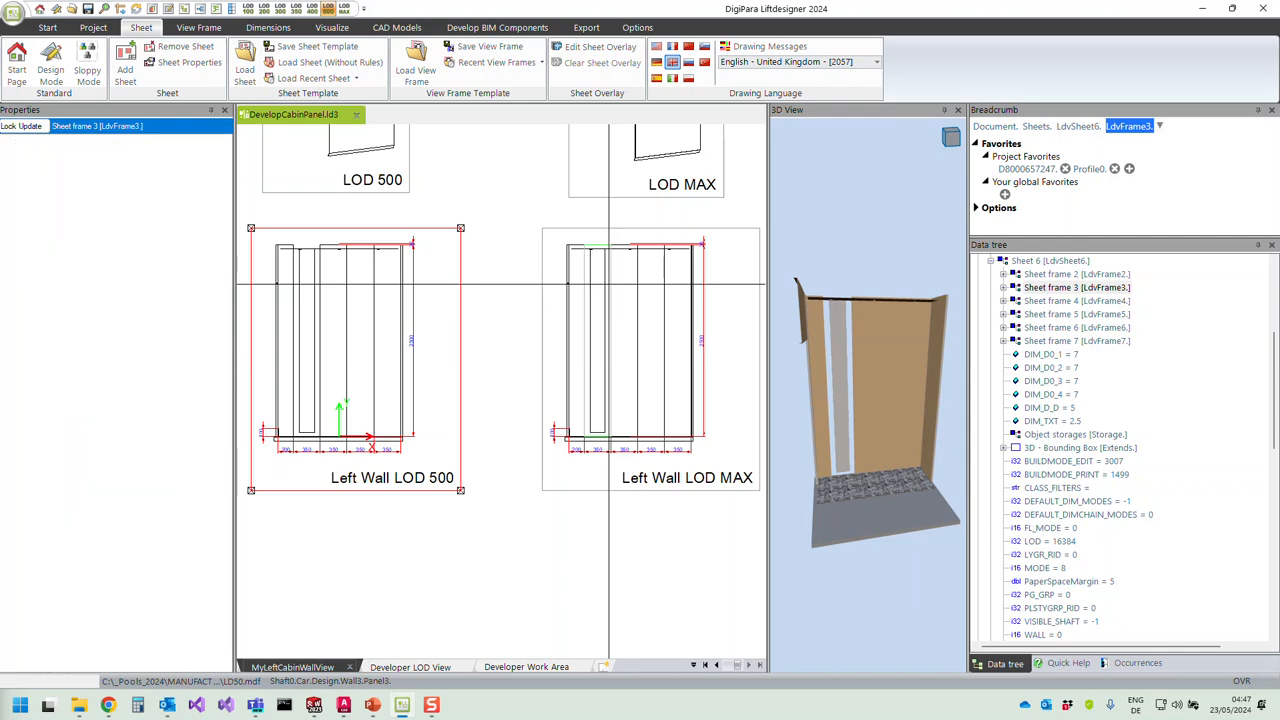
left_click(382, 31)
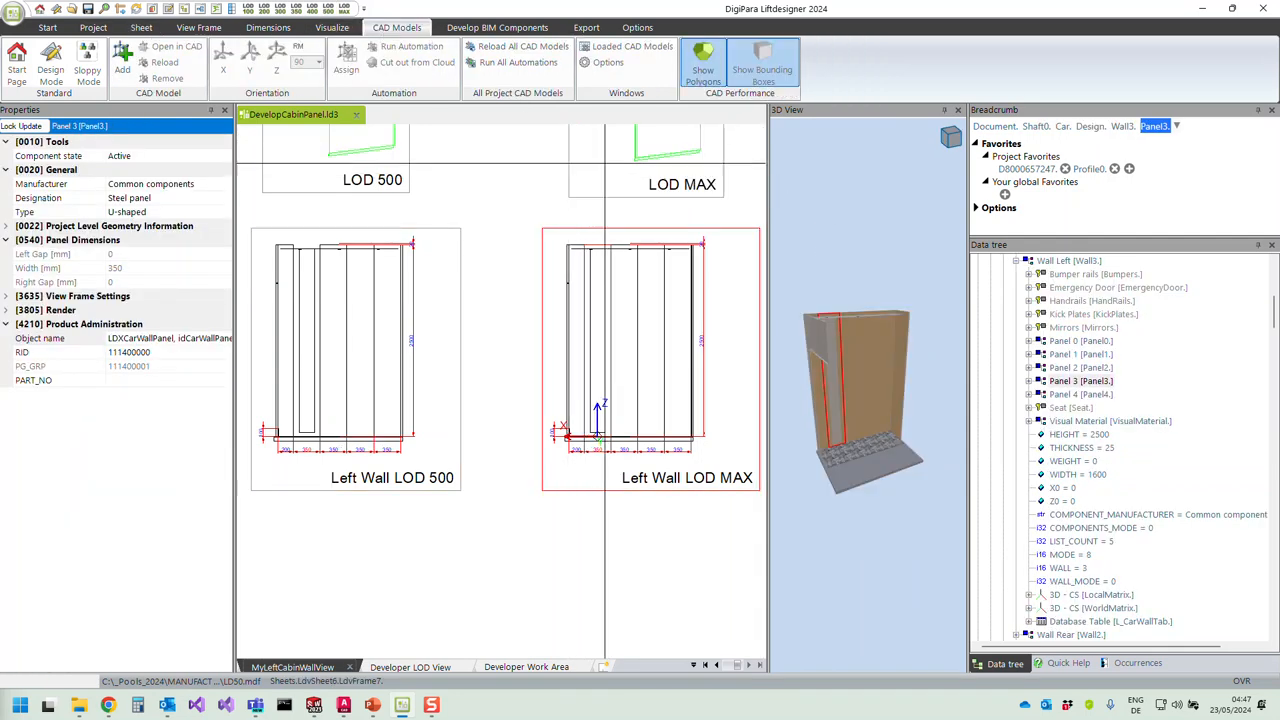
left_click(604, 282)
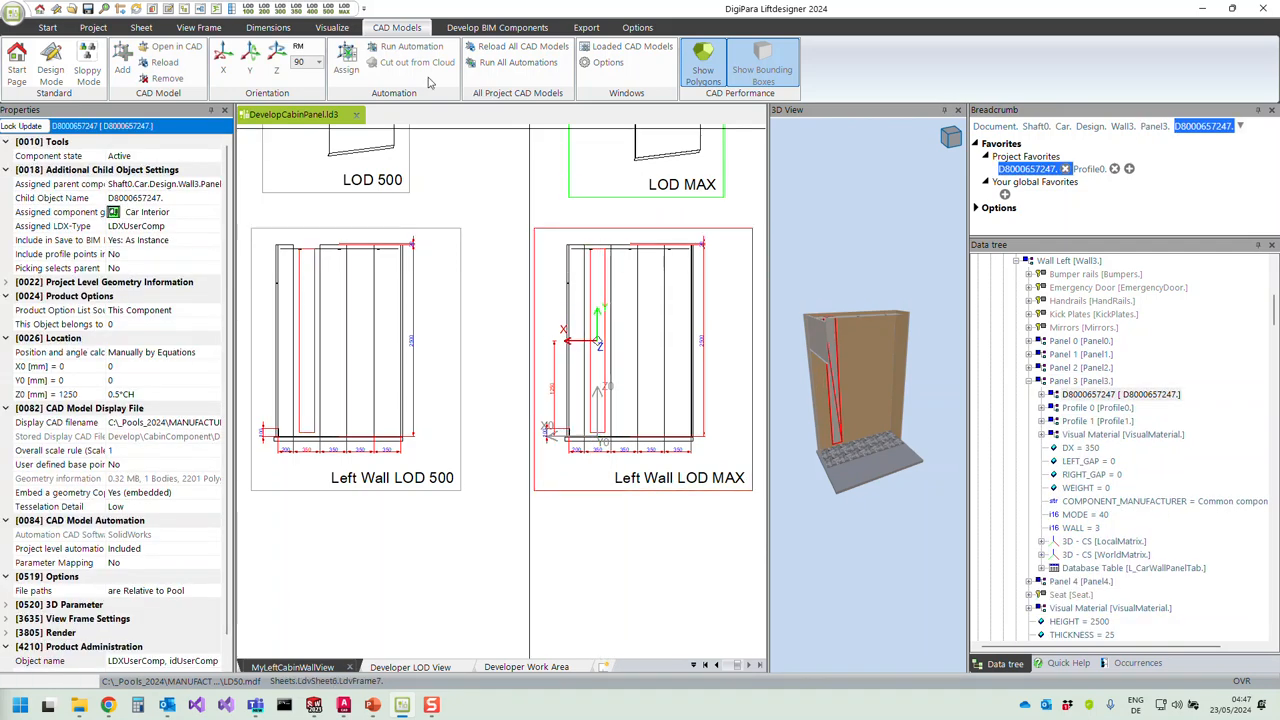
left_click(340, 76)
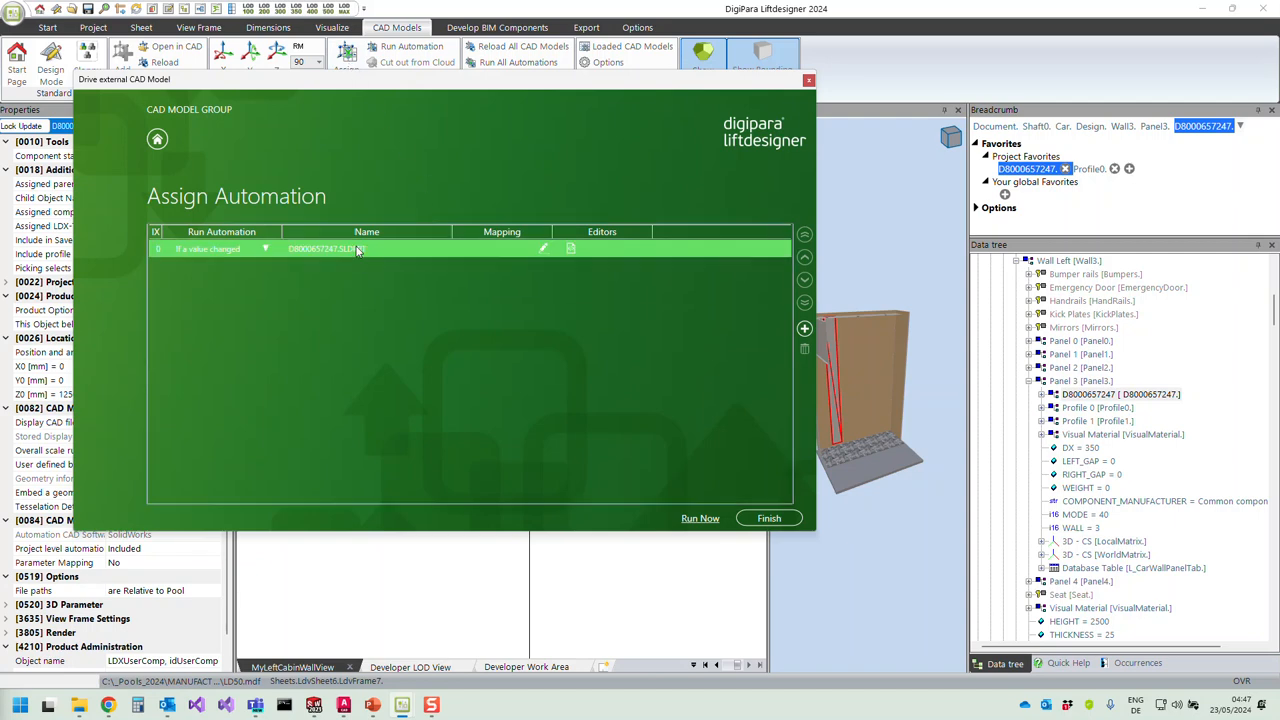
left_click(543, 250)
left_click(782, 330)
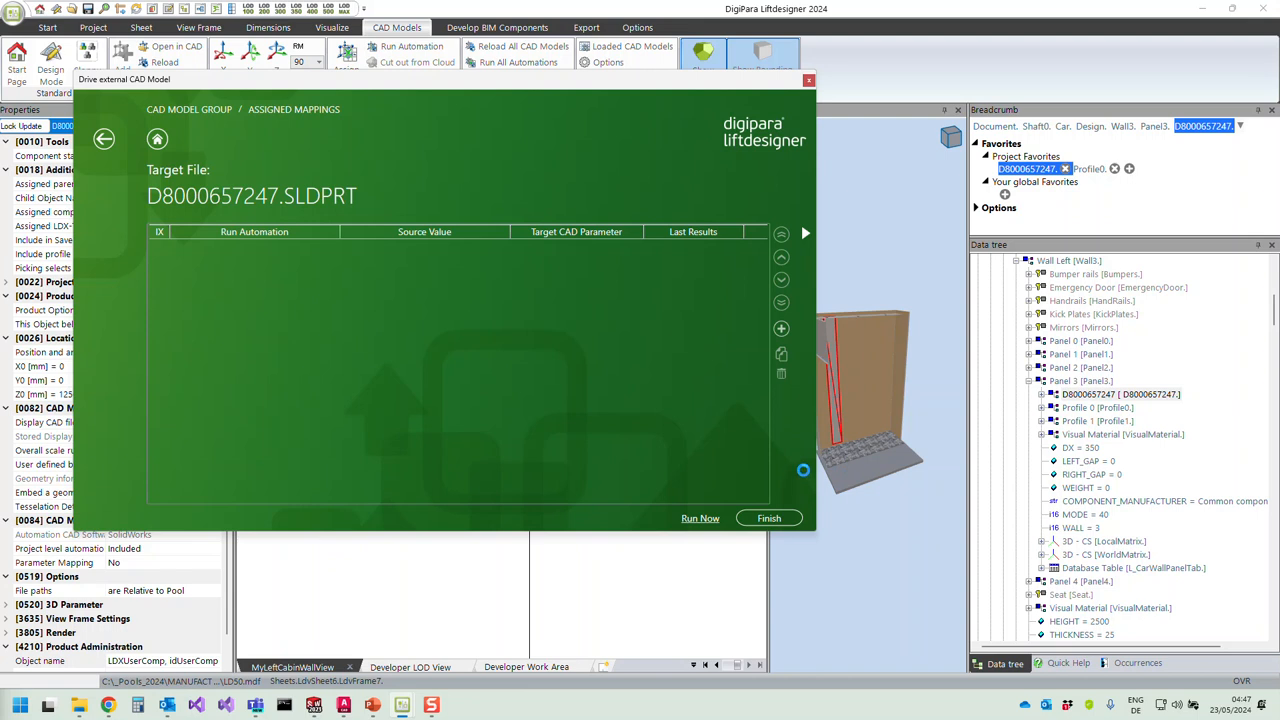
mouse_move(374, 708)
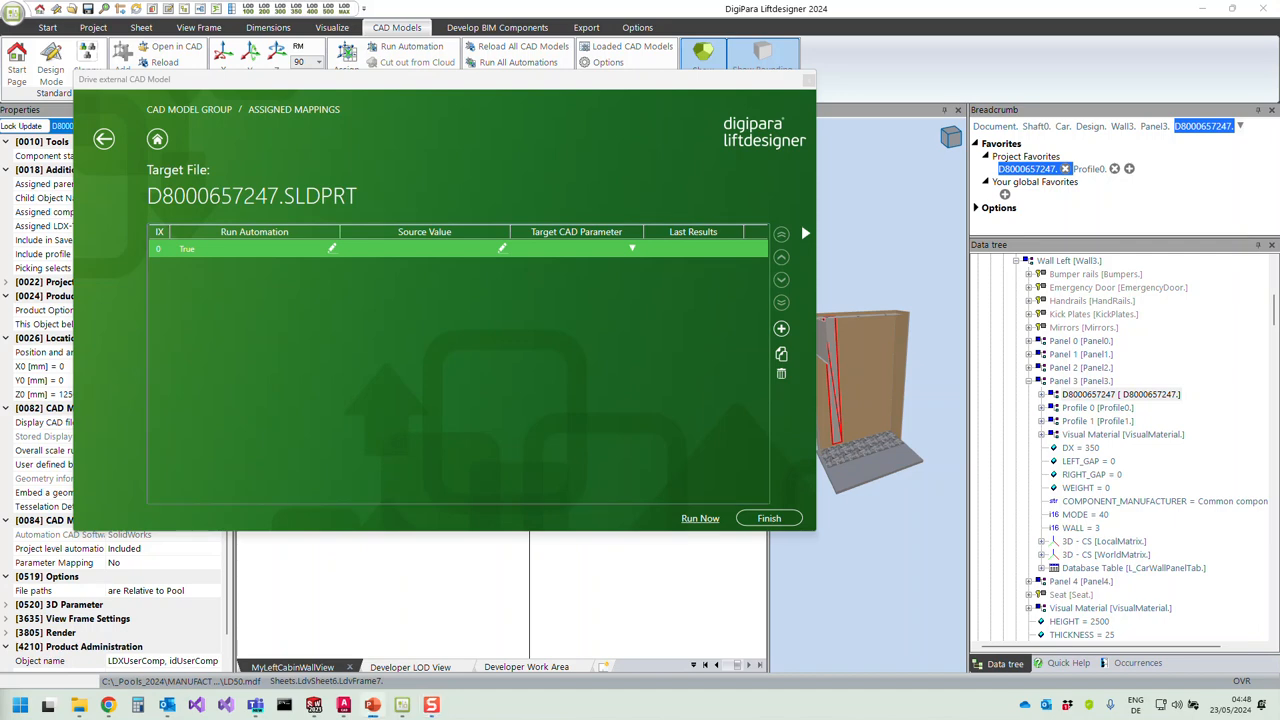
key("shift+F5")
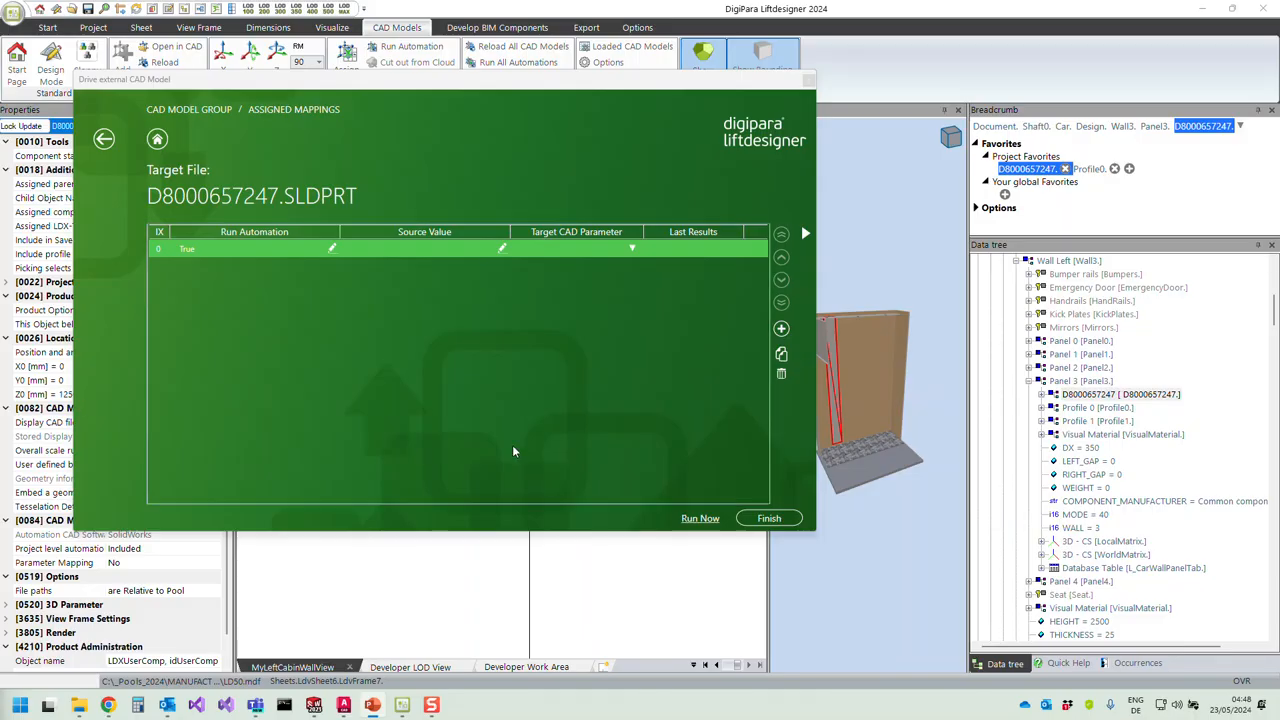
Map the PG parameter CH as source value to the target CAD parameter D2@草图1 in the first mapping row.
left_click(502, 249)
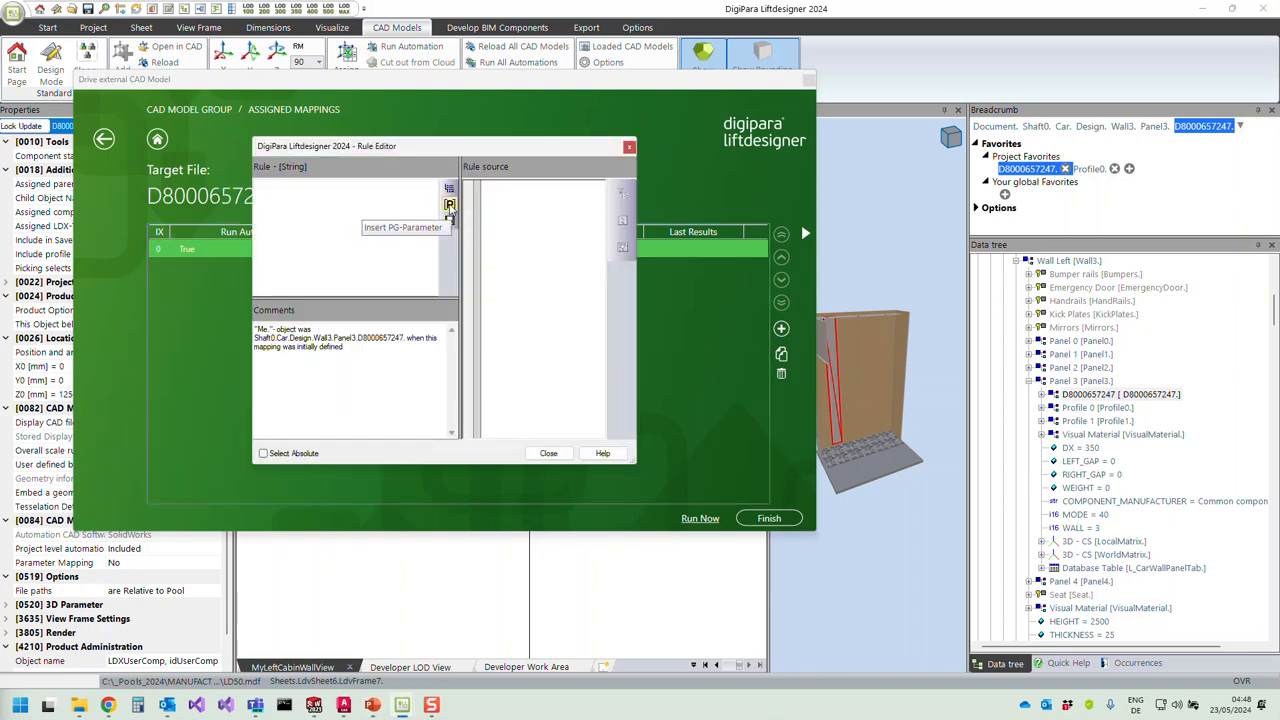
left_click(449, 205)
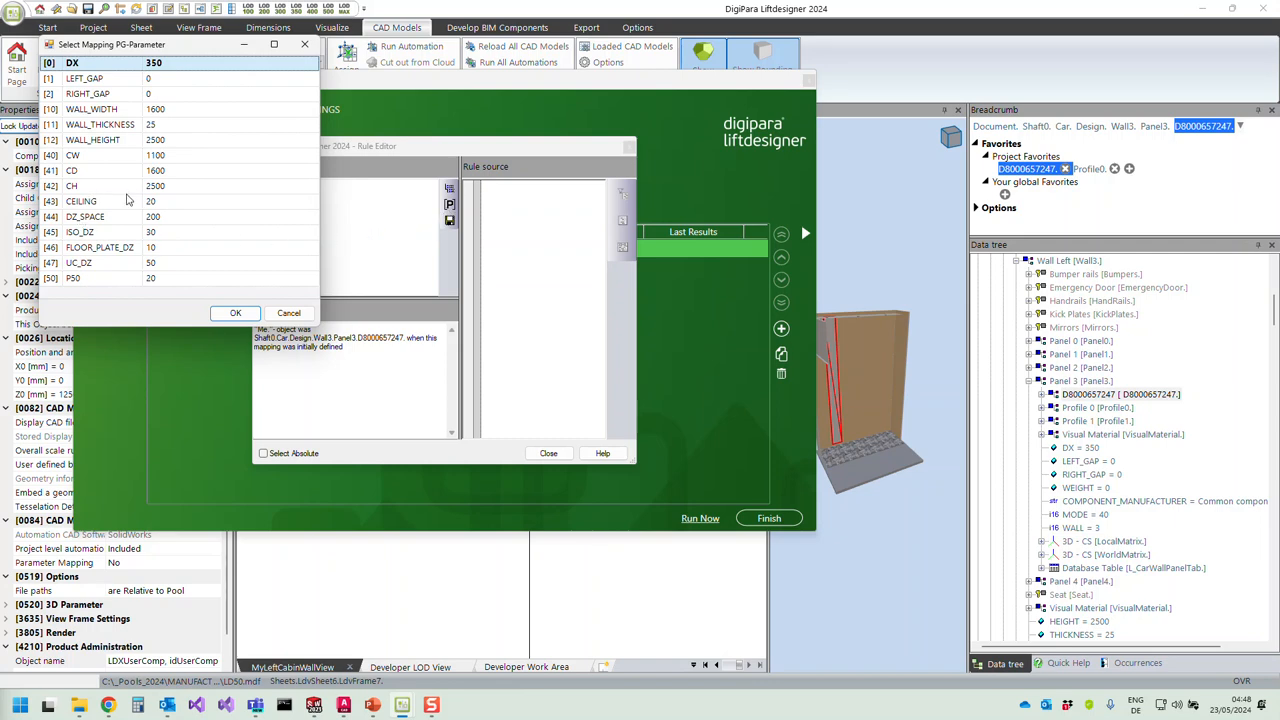
left_click(156, 187)
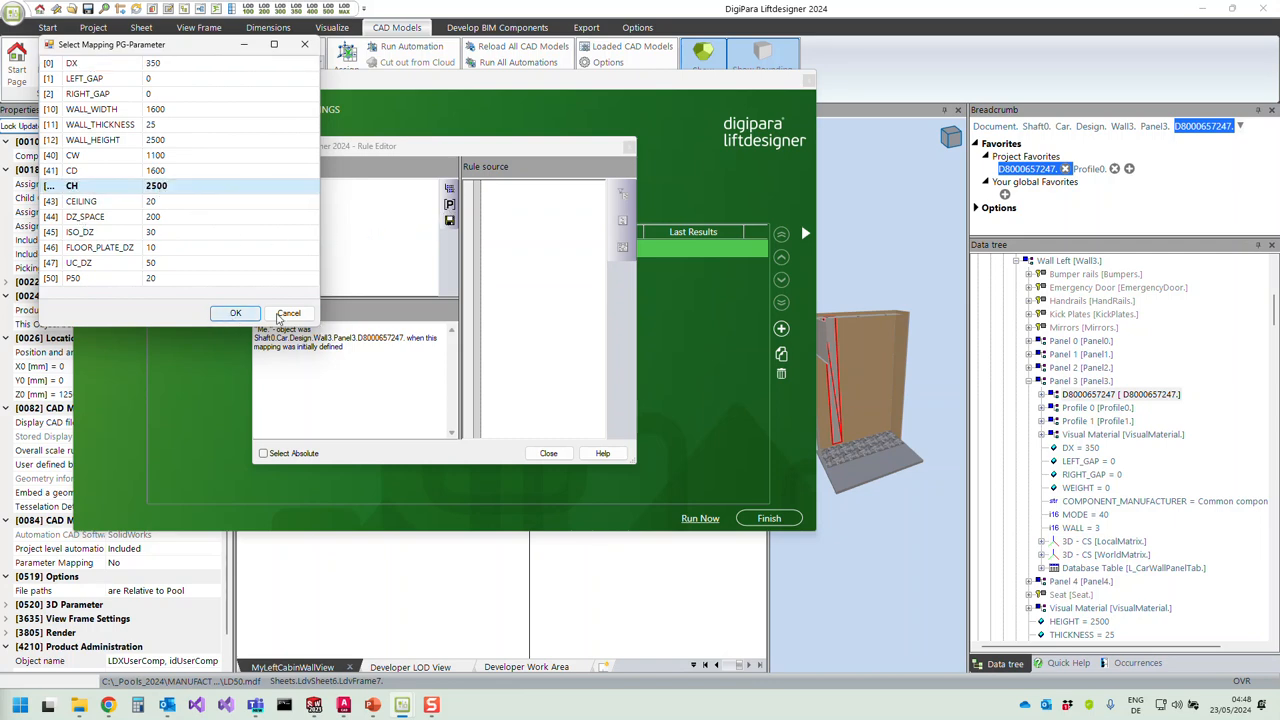
left_click(235, 313)
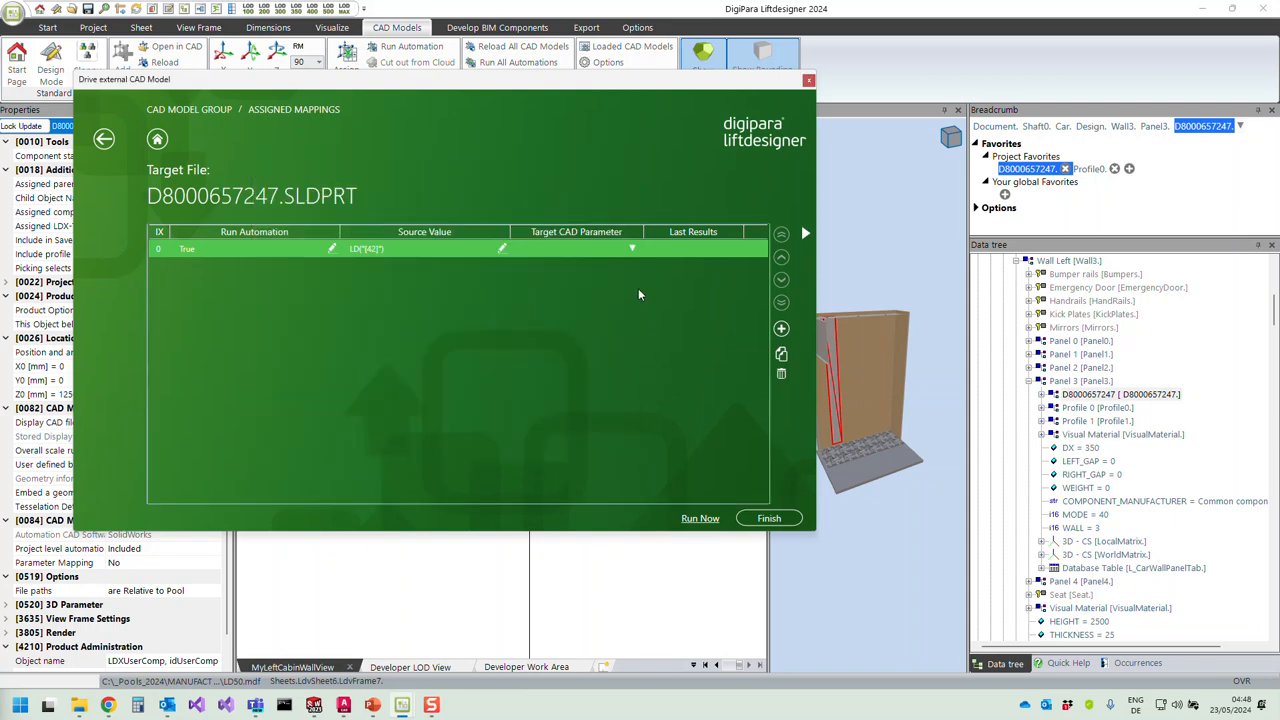
left_click(634, 250)
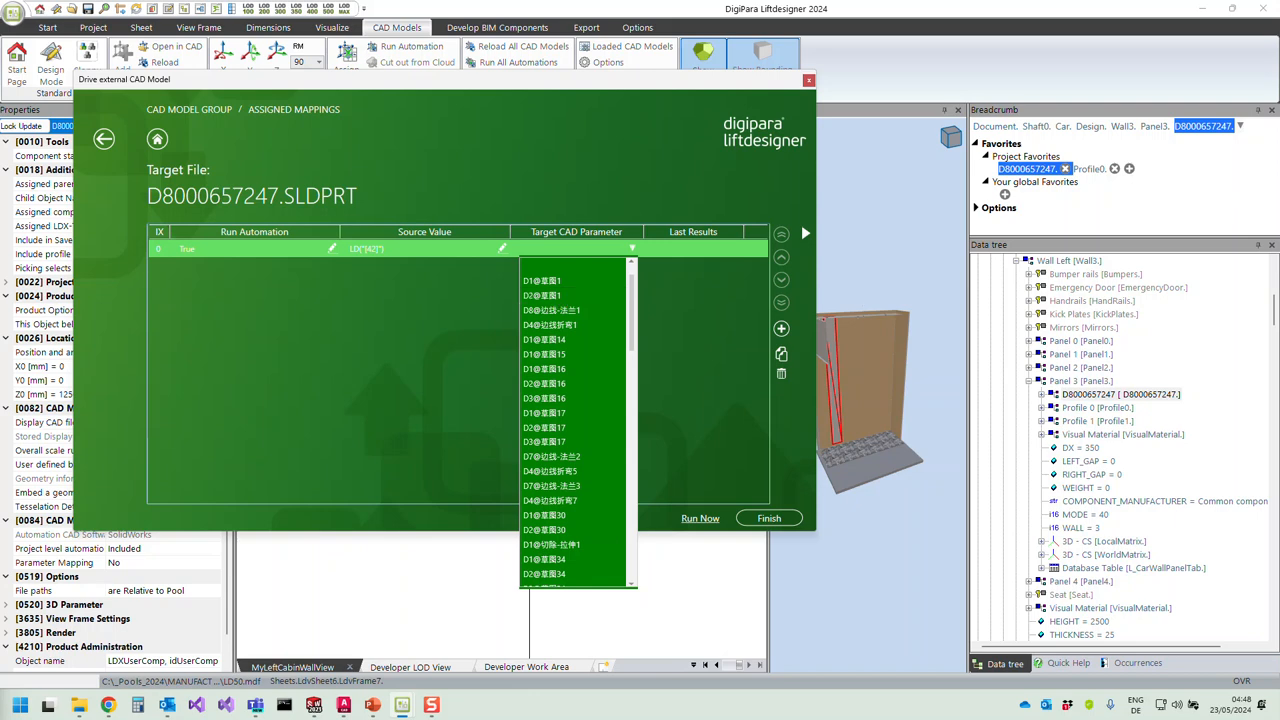
left_click(1214, 314)
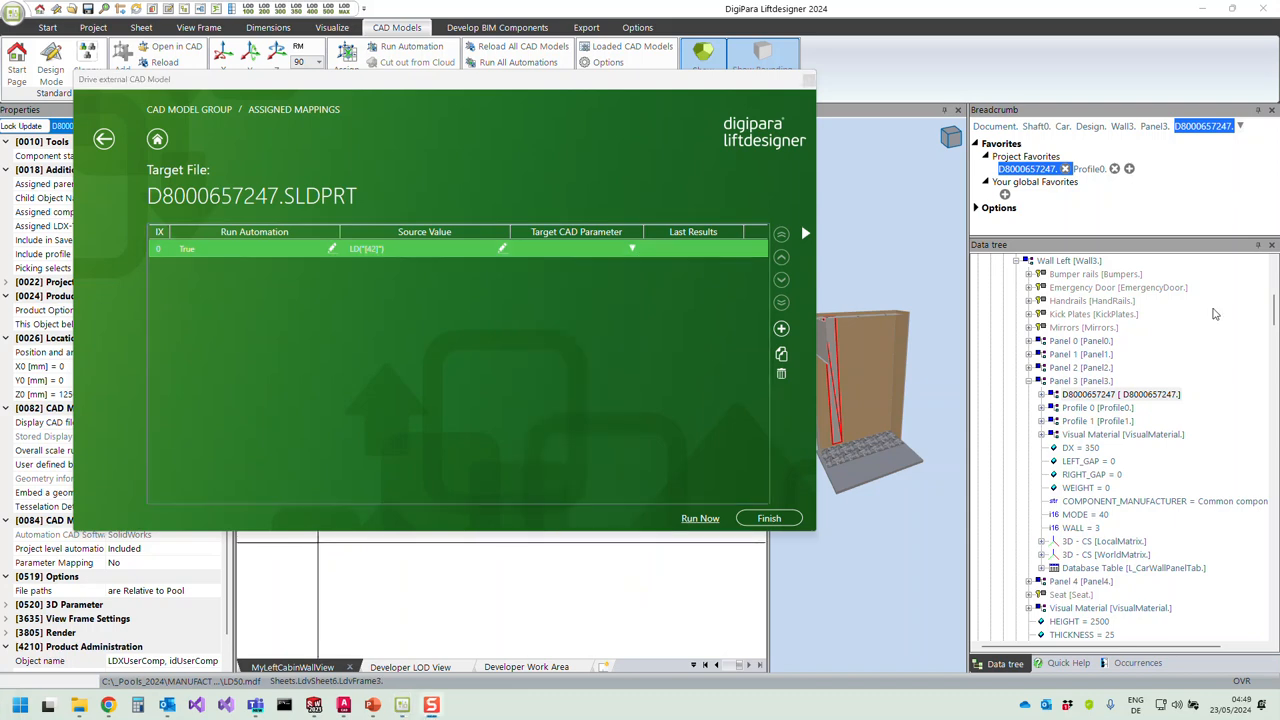
left_click(632, 250)
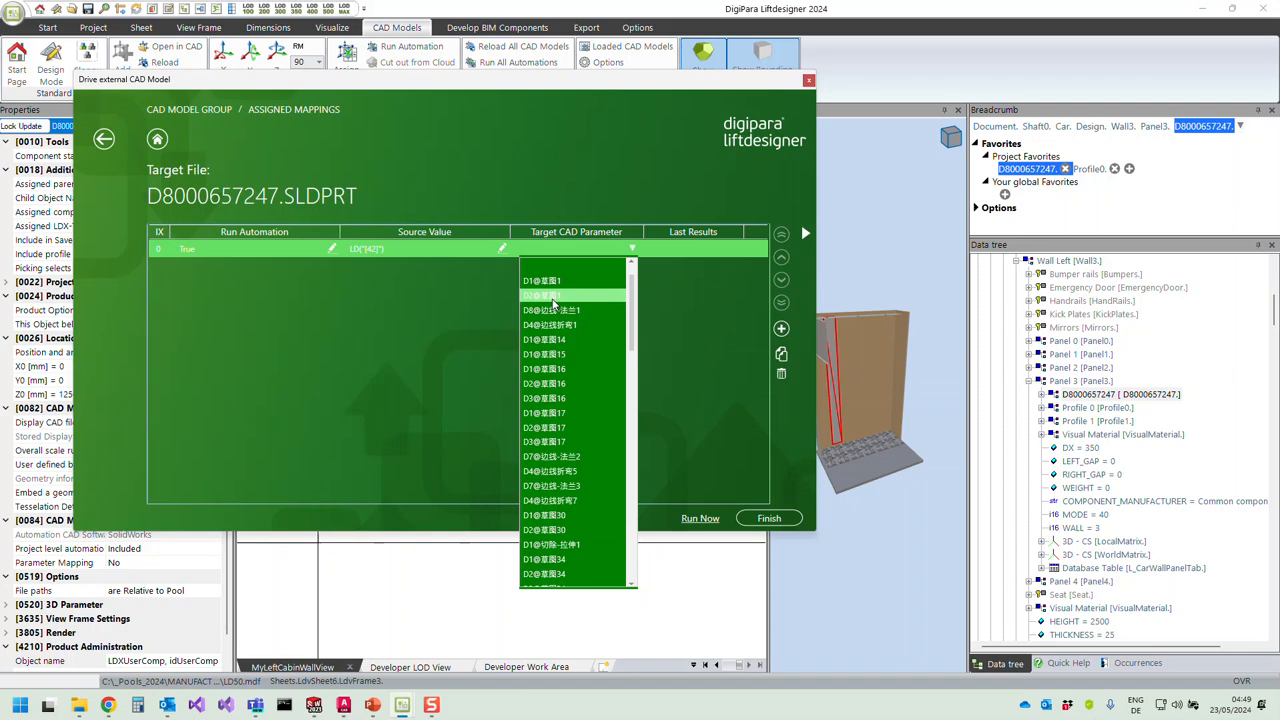
left_click(553, 296)
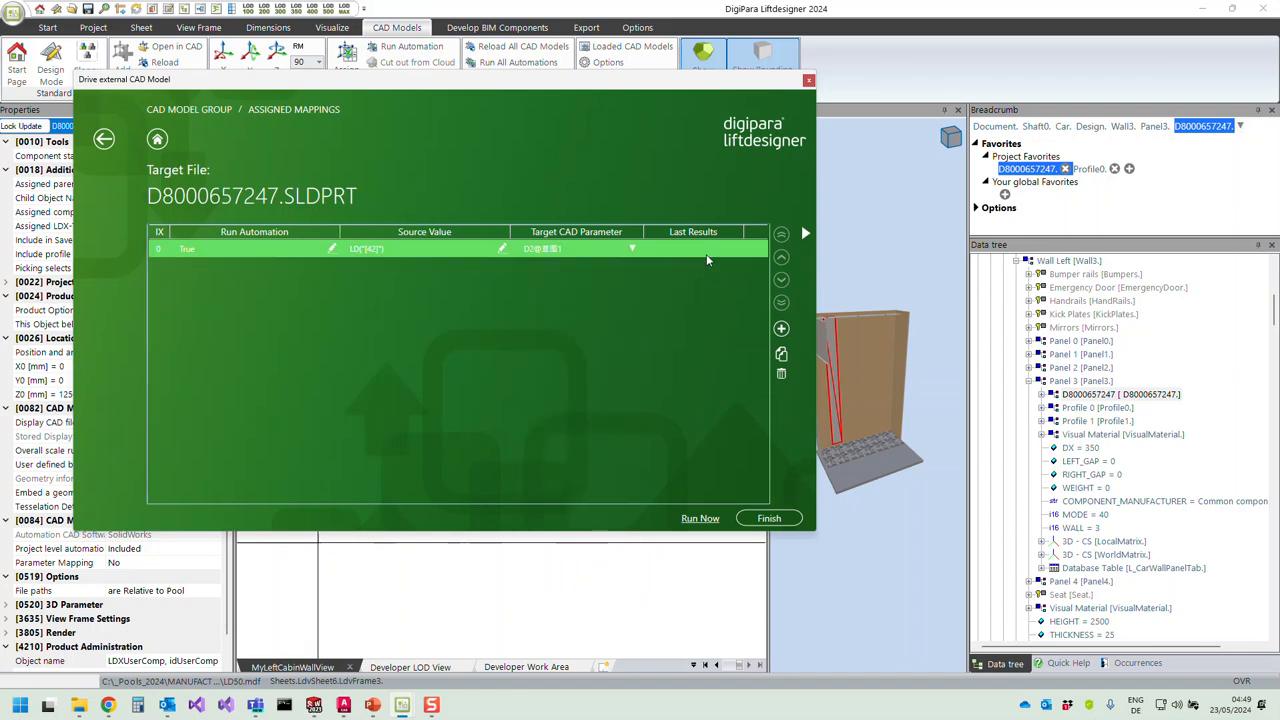
Add a second mapping from the PG parameter DX to the target CAD parameter D1@草图1 and finish the automation assignment.
left_click(781, 328)
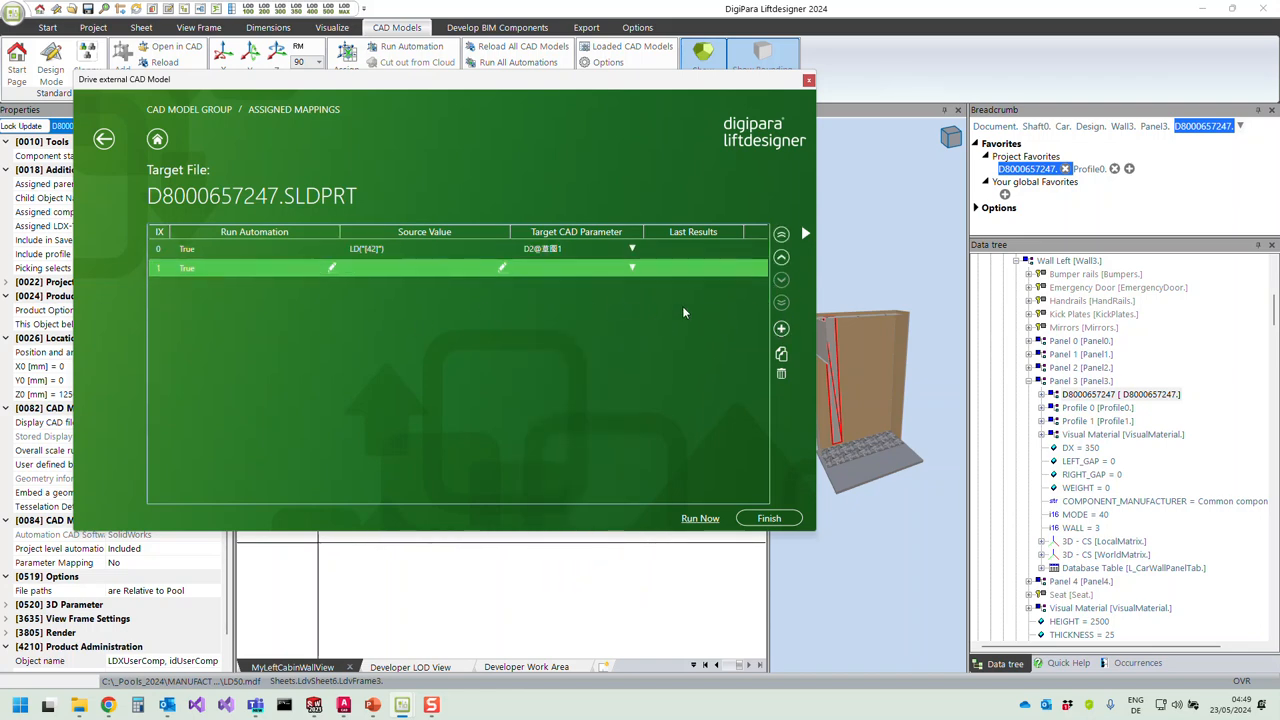
left_click(503, 272)
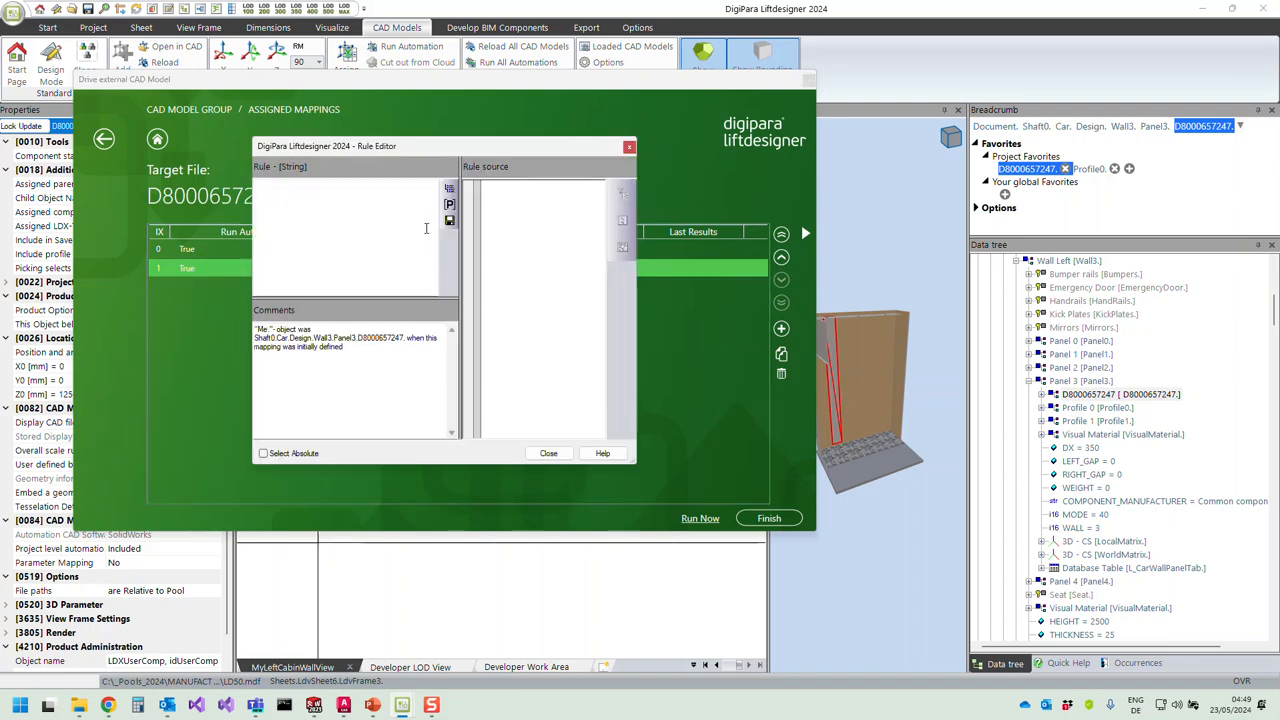
left_click(449, 206)
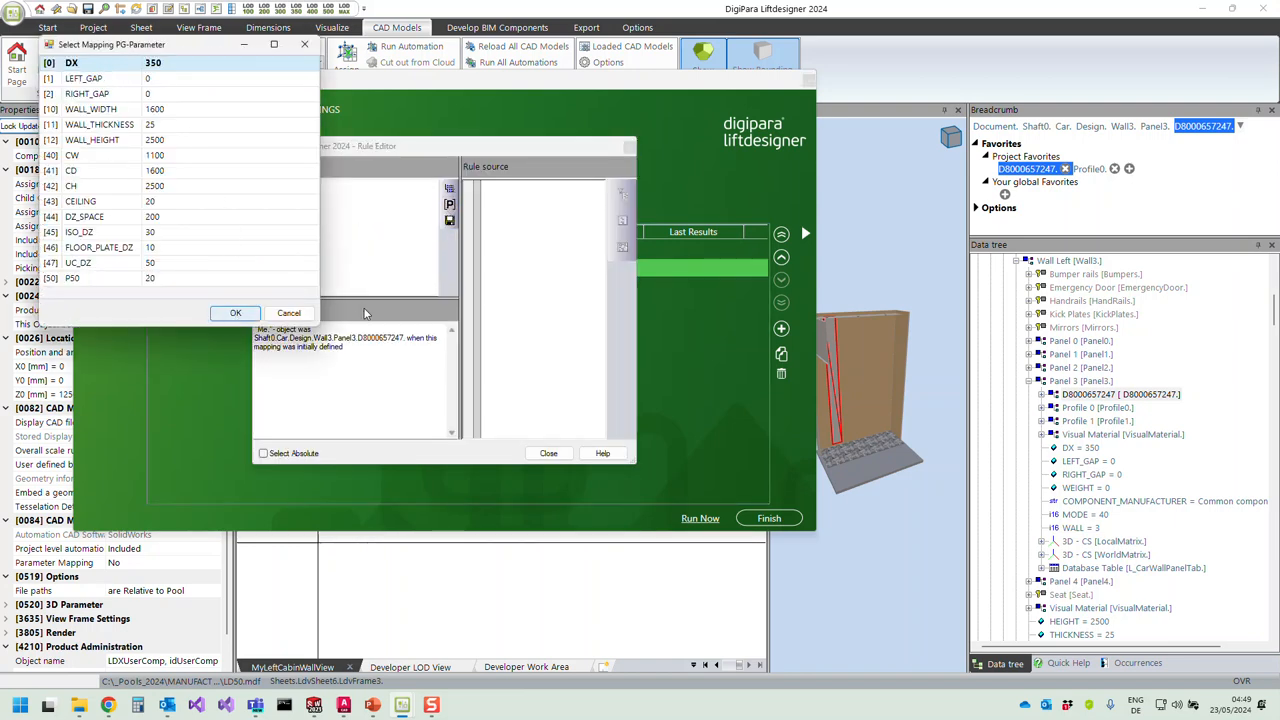
key("Return")
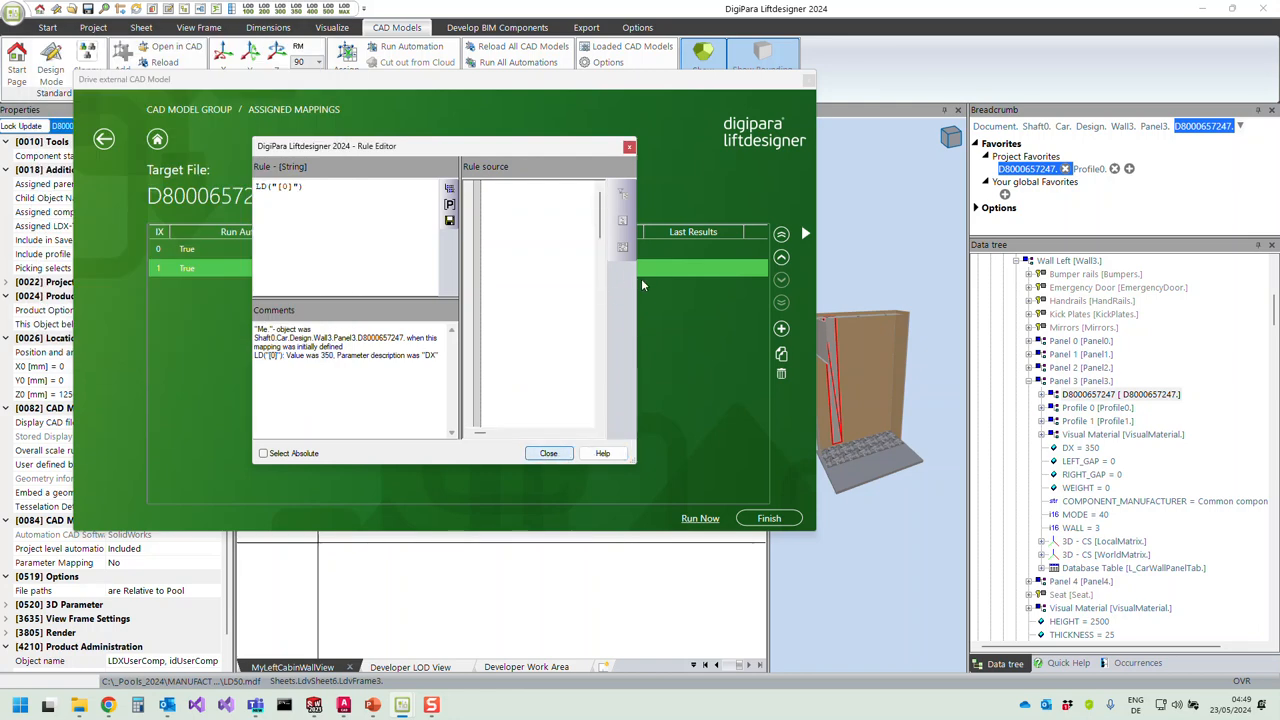
left_click(632, 268)
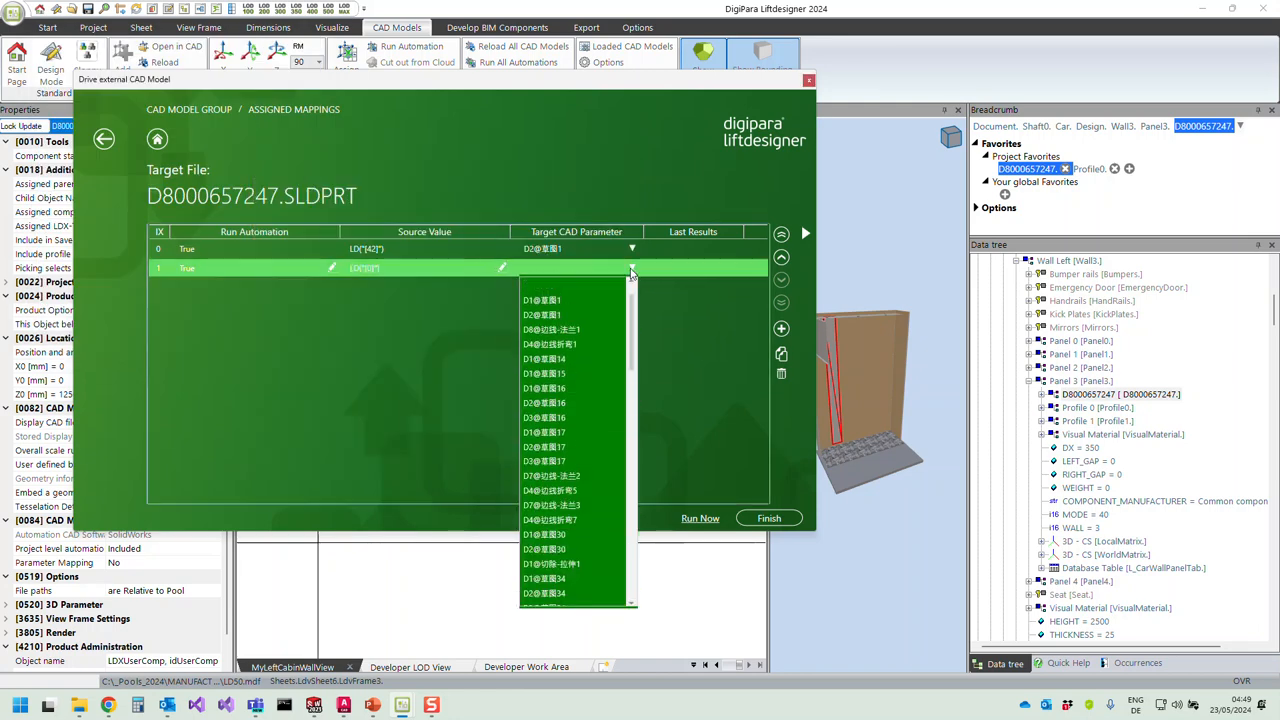
left_click(566, 301)
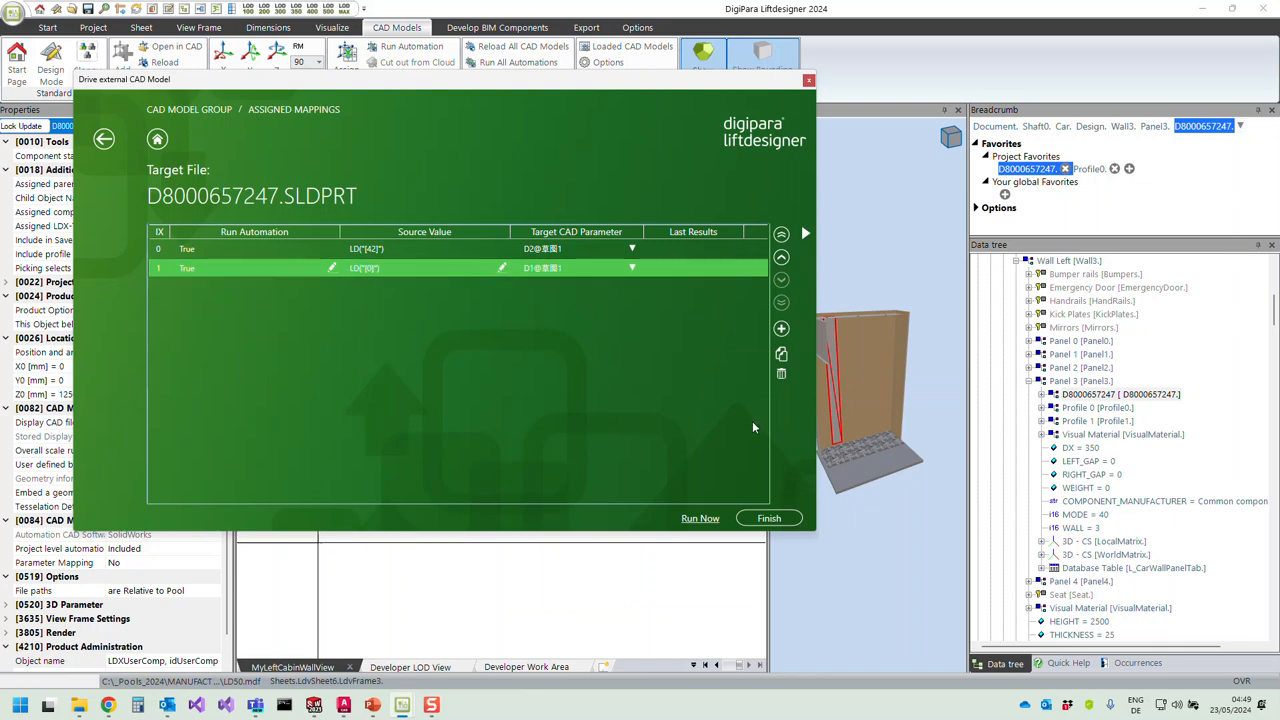
left_click(769, 518)
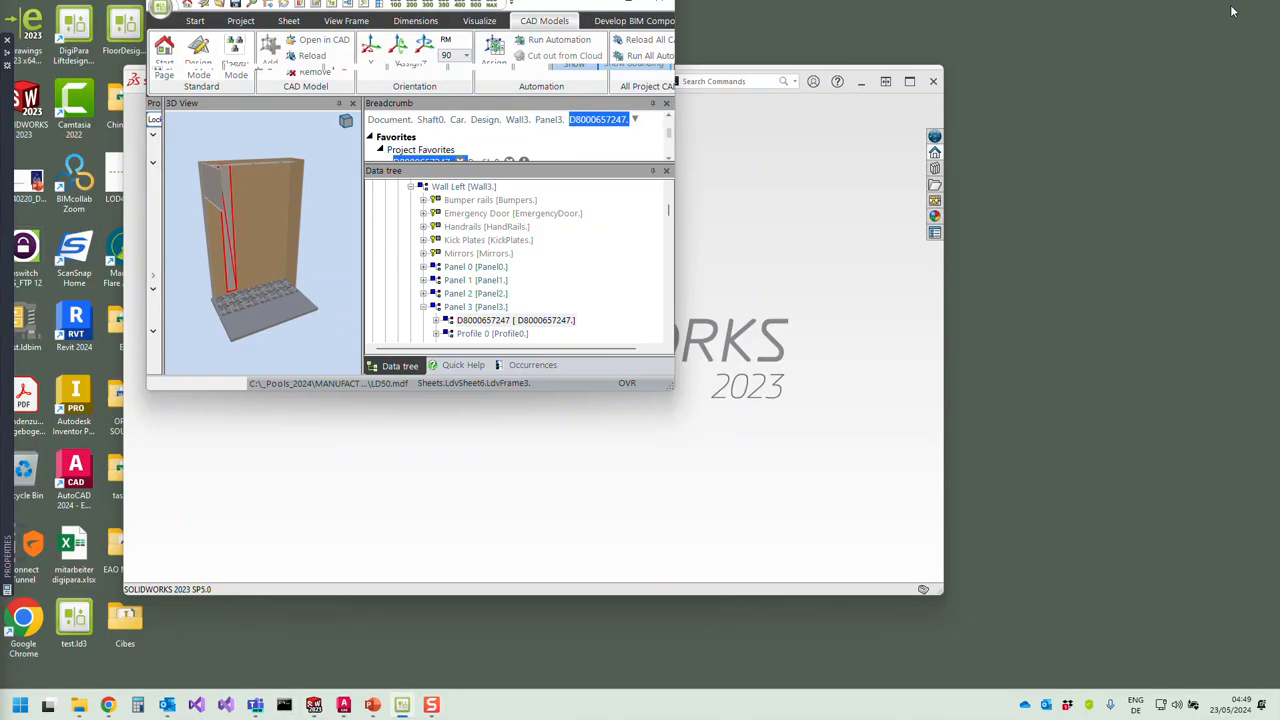
Arrange the Liftdesigner and SOLIDWORKS windows so both are visible, run all project CAD model automations, and maximize Liftdesigner again.
left_click(1232, 8)
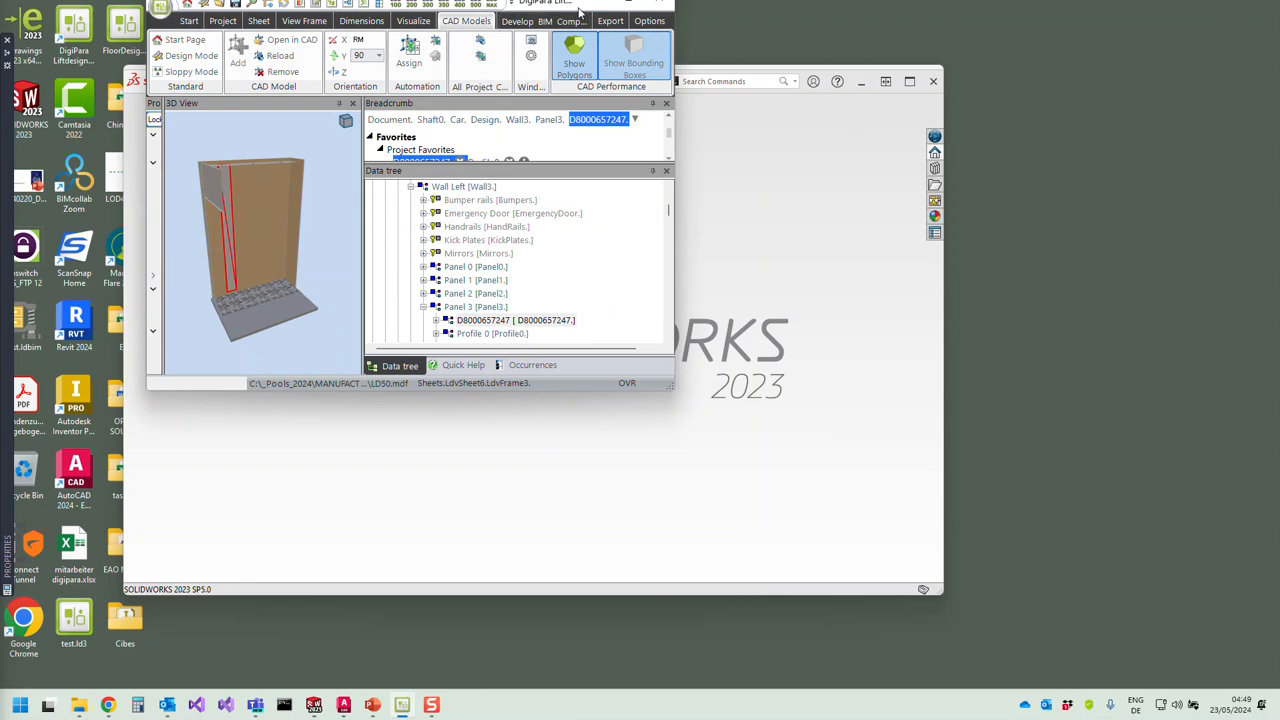
left_click_drag(603, 8, 1061, 203)
left_click_drag(1186, 586, 1251, 656)
left_click_drag(656, 459, 326, 484)
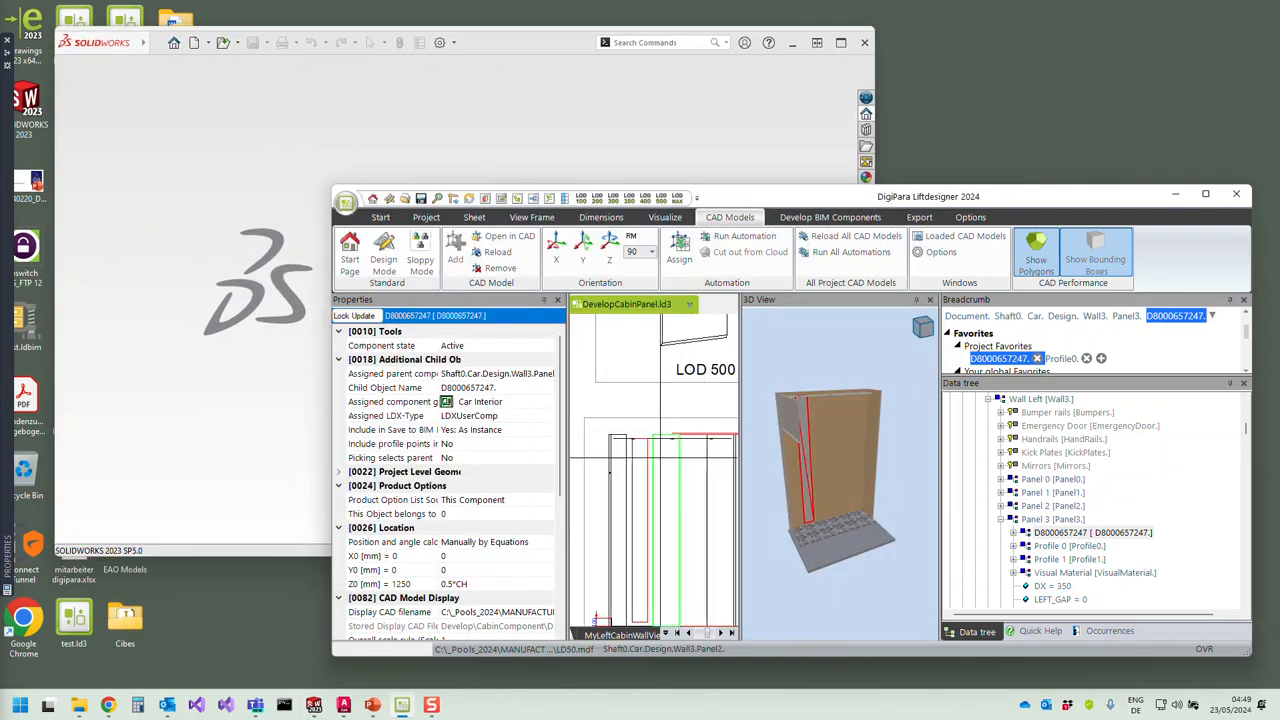
left_click(848, 256)
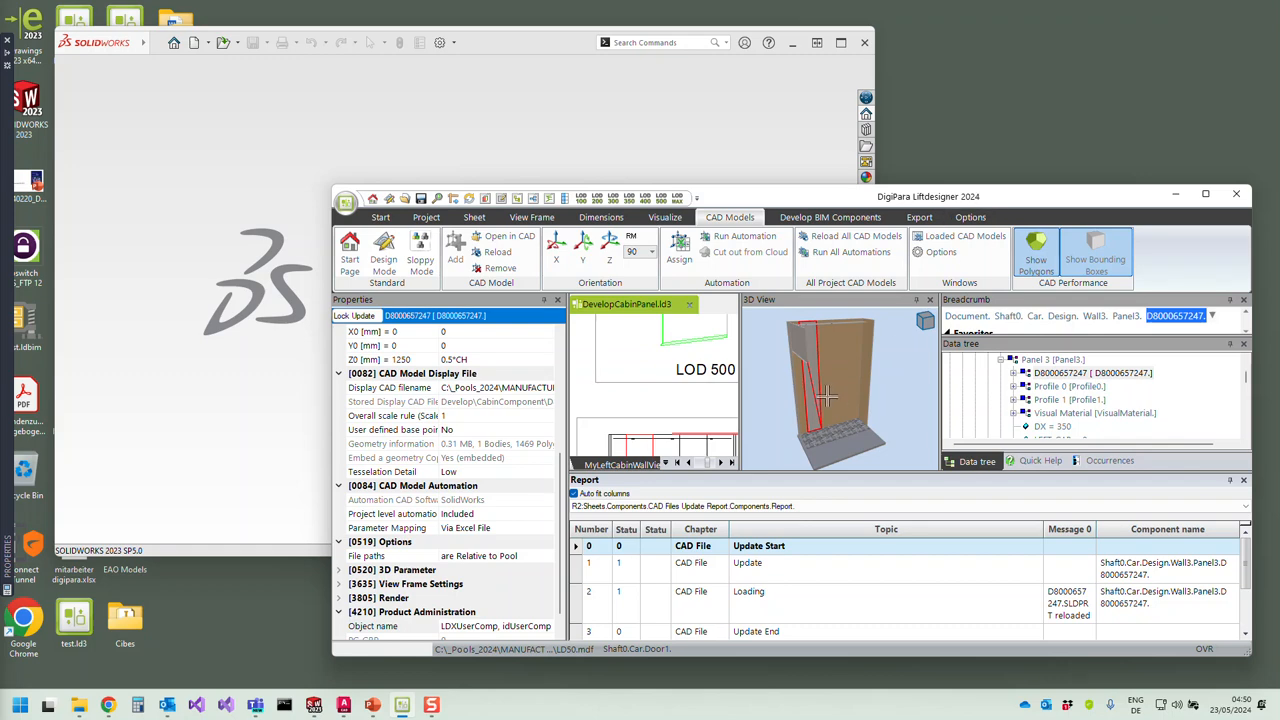
left_click(1207, 195)
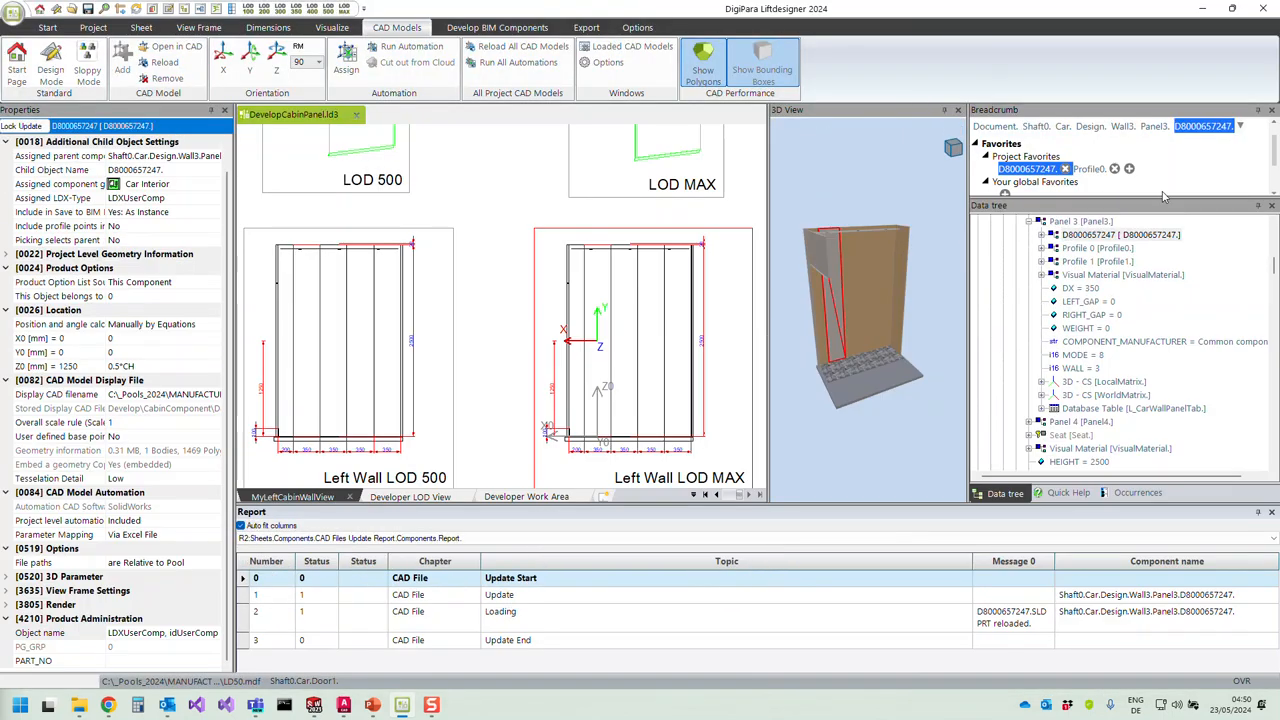
Examine the updated SOLIDWORKS panel and its upper edge among the neighbouring left wall panels in the 3D view.
middle_click_drag(902, 343, 861, 243)
scroll(893, 256, "up", 2)
scroll(845, 205, "up", 5)
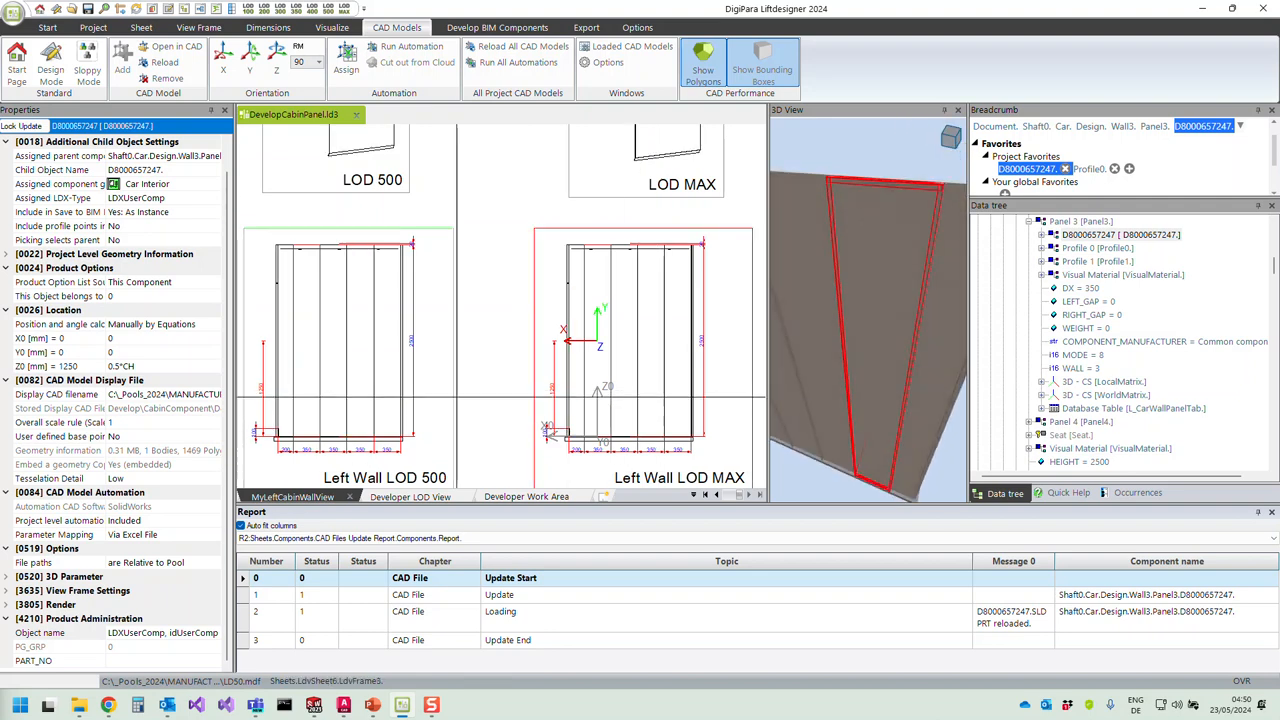
left_click(456, 421)
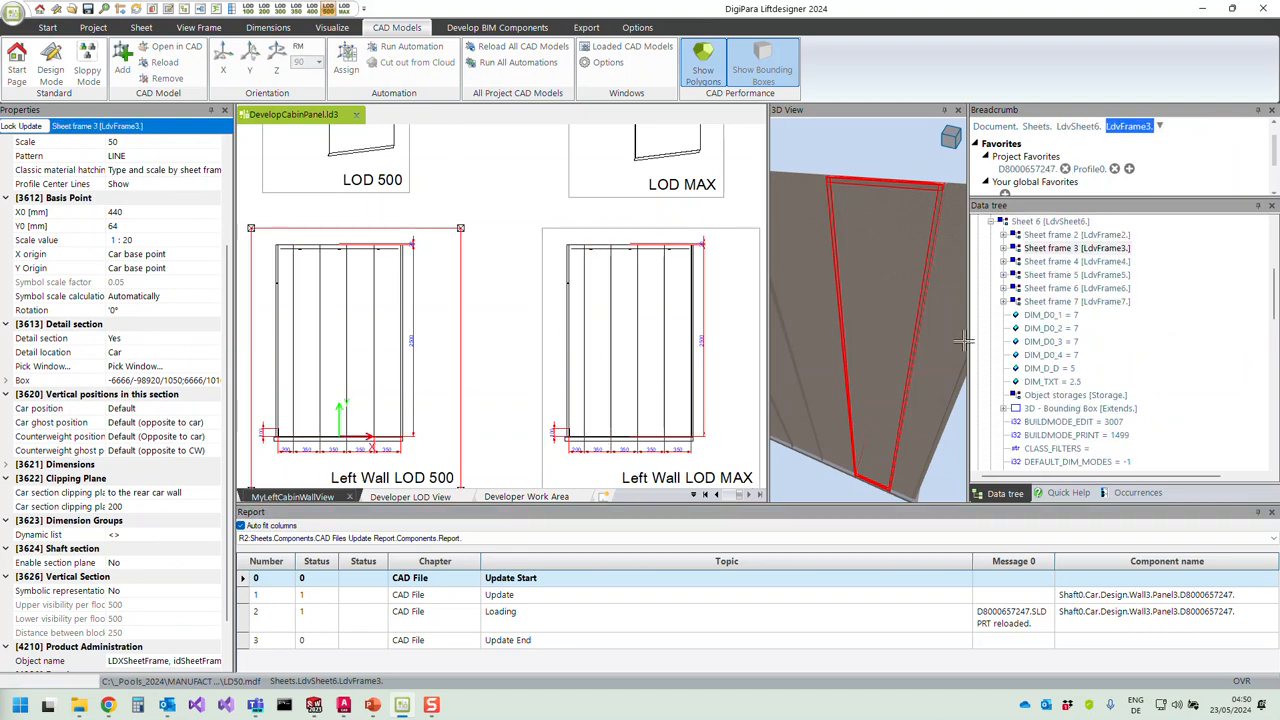
middle_click_drag(847, 285, 833, 251)
scroll(877, 278, "up", 5)
scroll(854, 268, "down", 3)
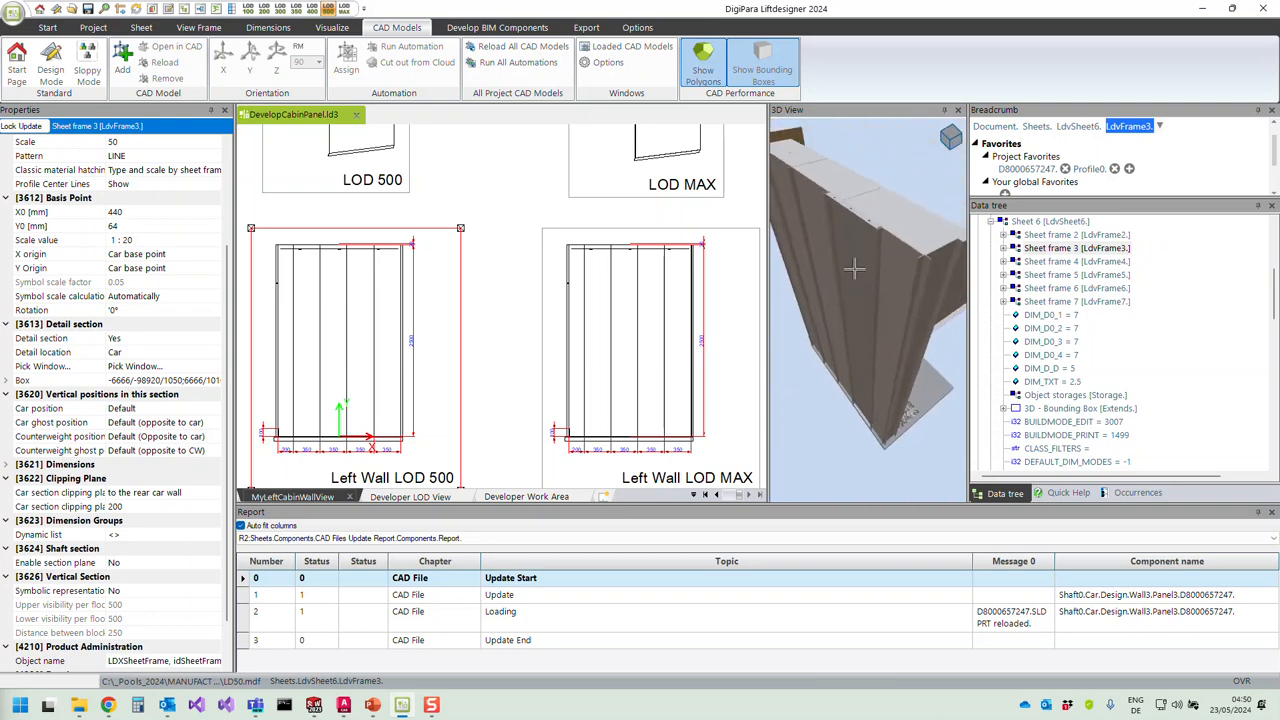
Set the car height dimension in the Left Wall LOD 500 view to 2300 mm.
double_click(411, 340)
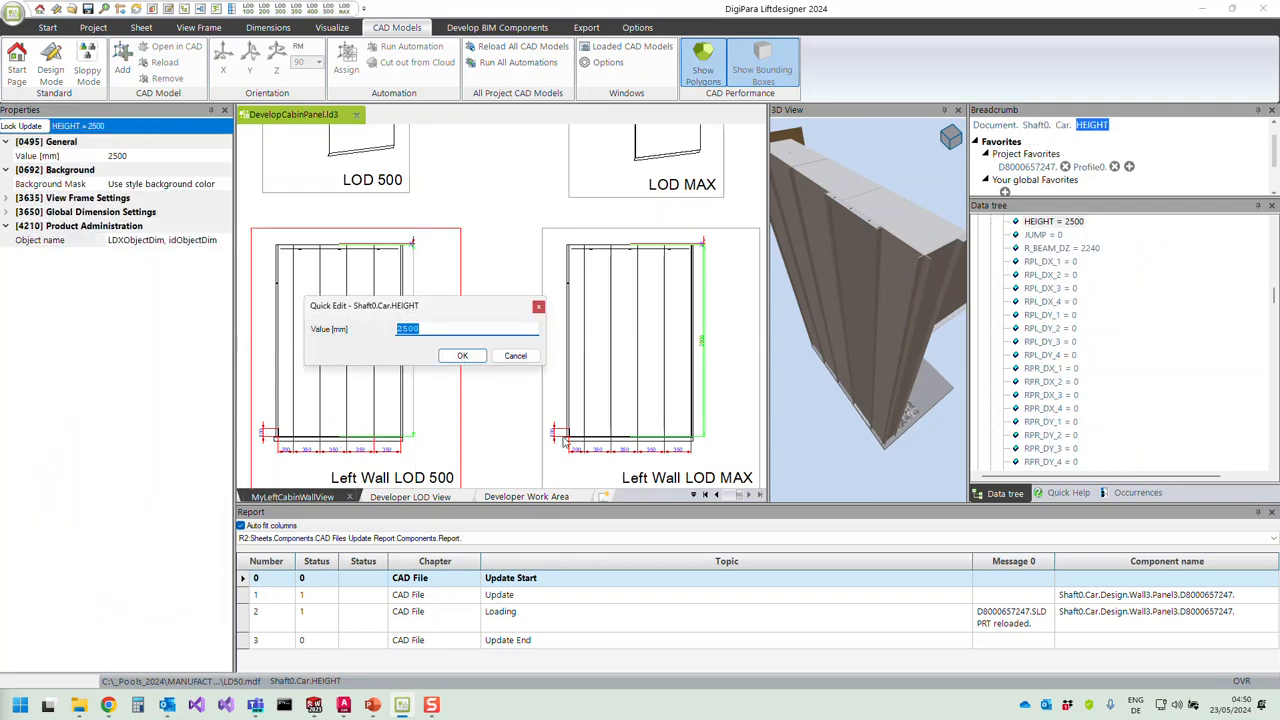
type("23")
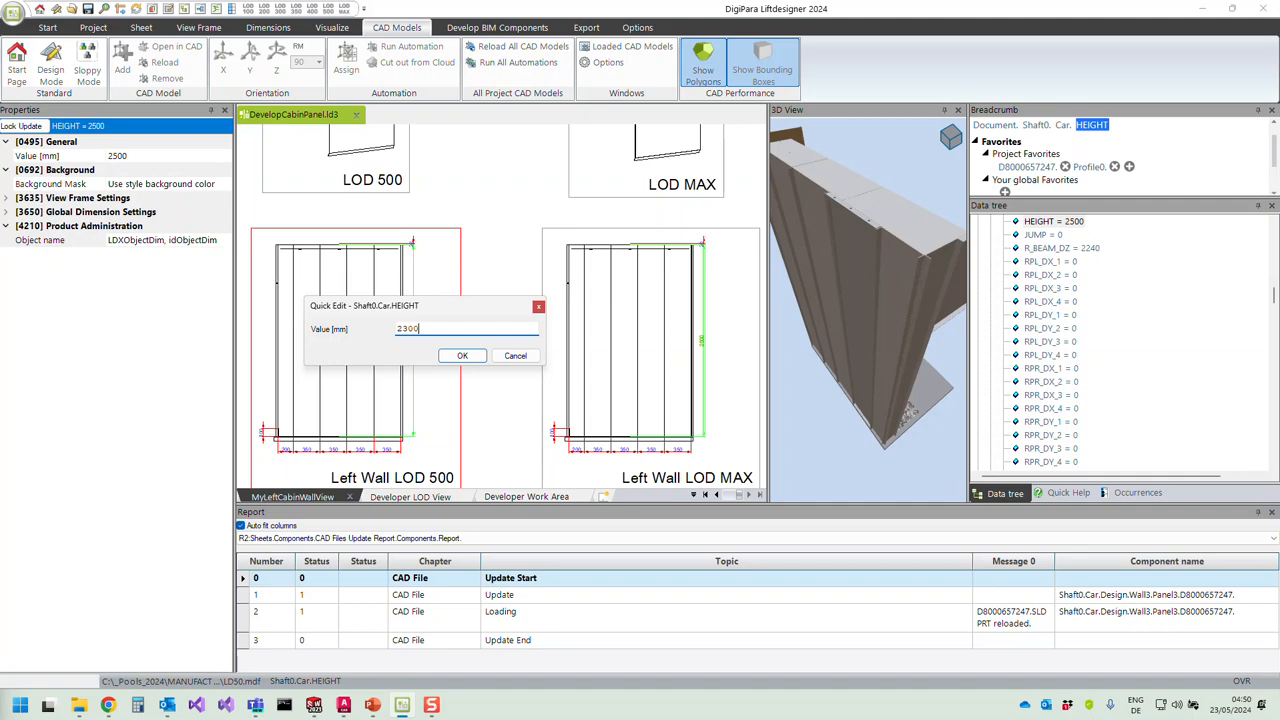
type("00")
key("Return")
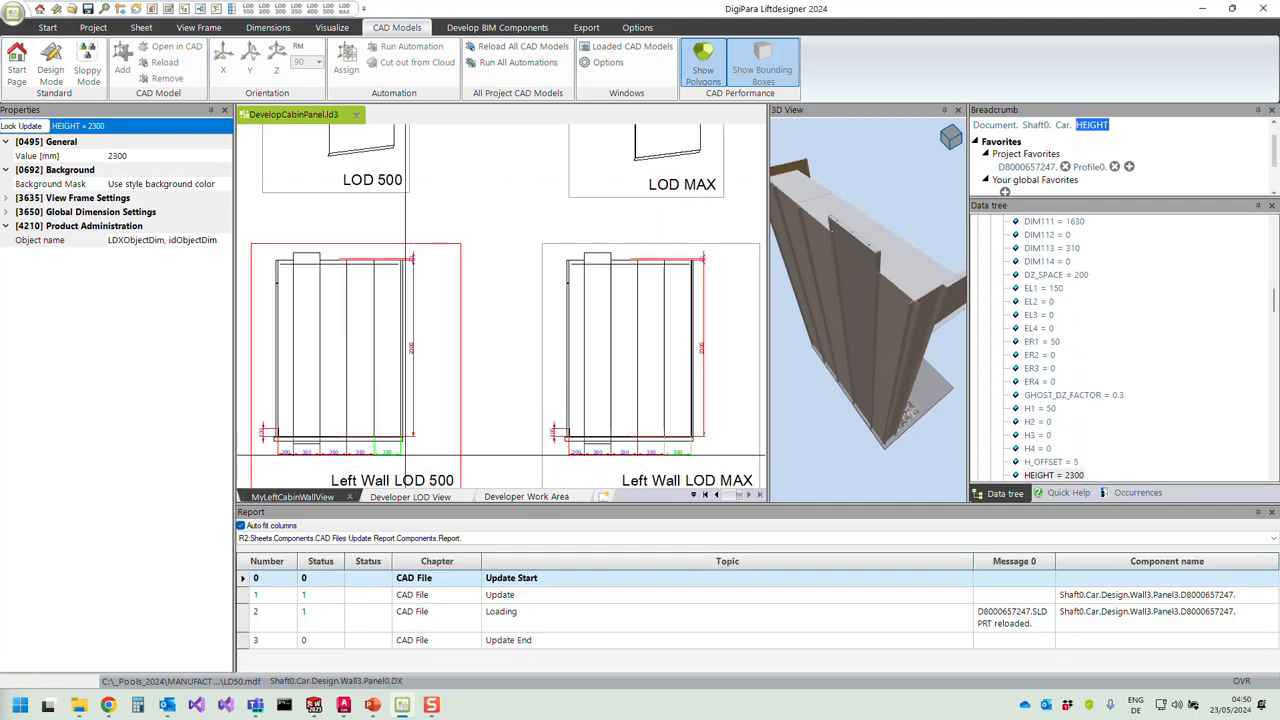
Set the default panel width of the left cabin wall (Wall3) to 250 mm.
left_click(387, 452)
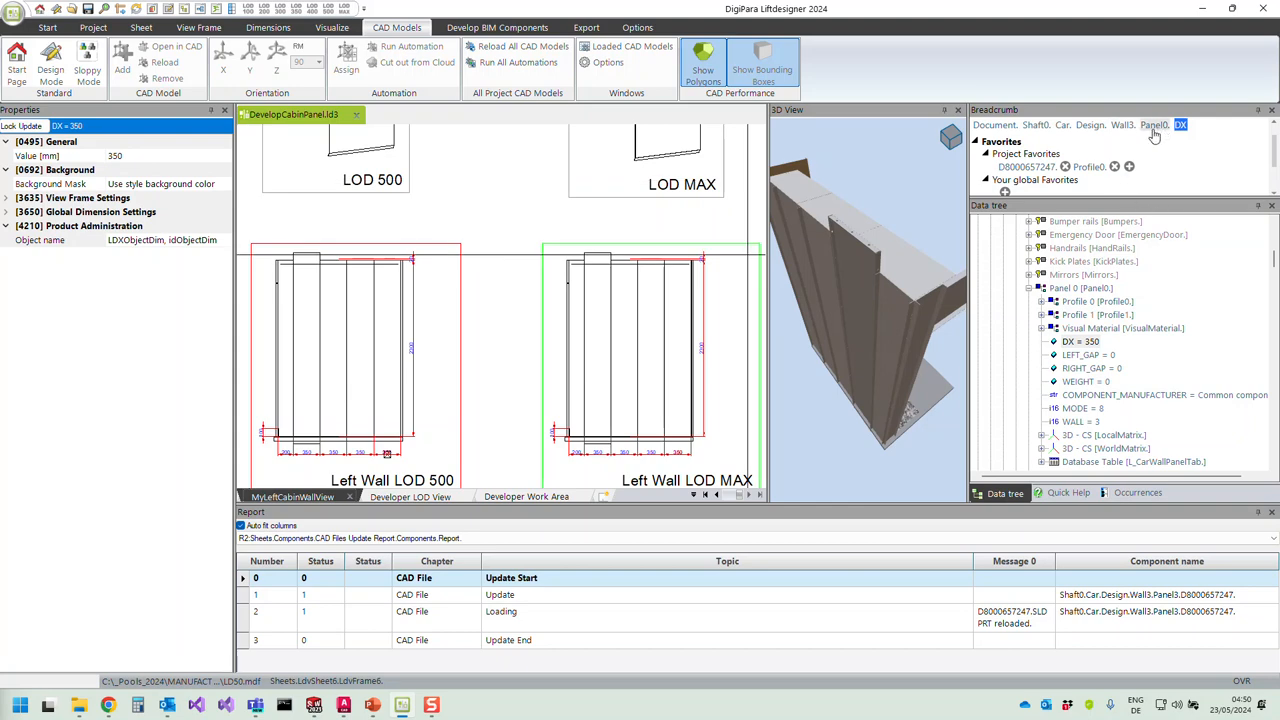
left_click(1123, 126)
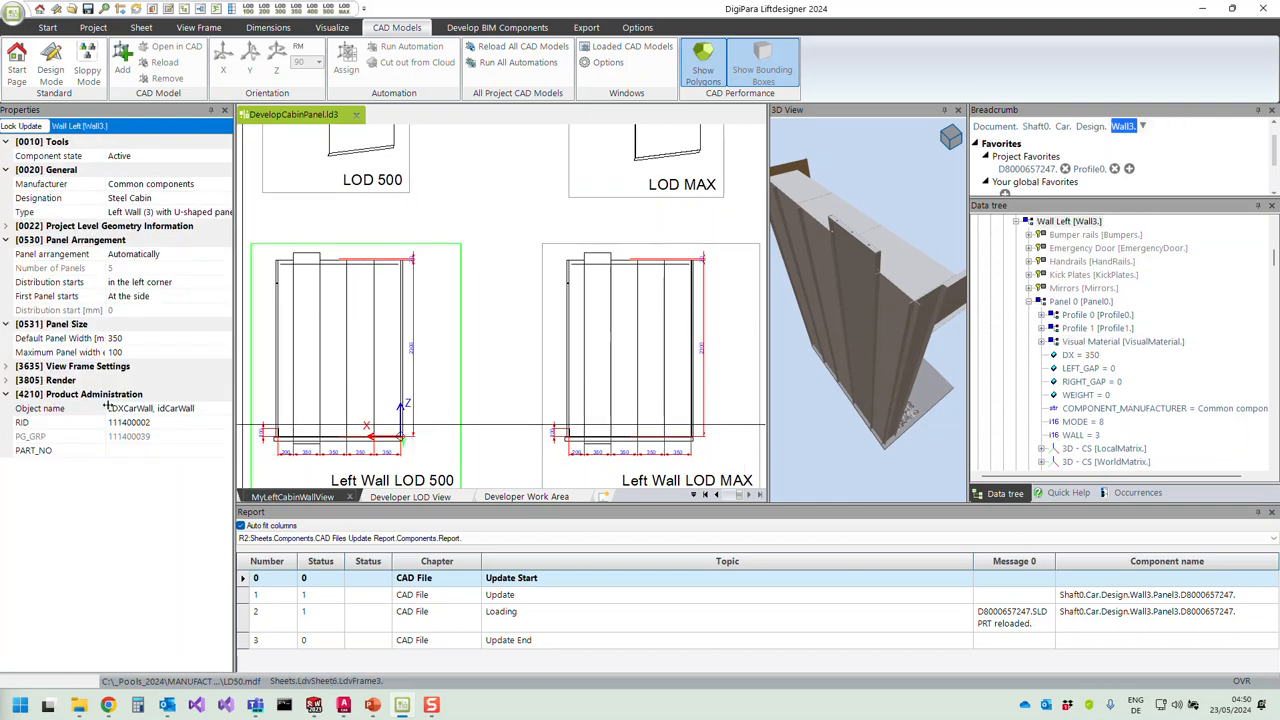
left_click(135, 341)
type("4")
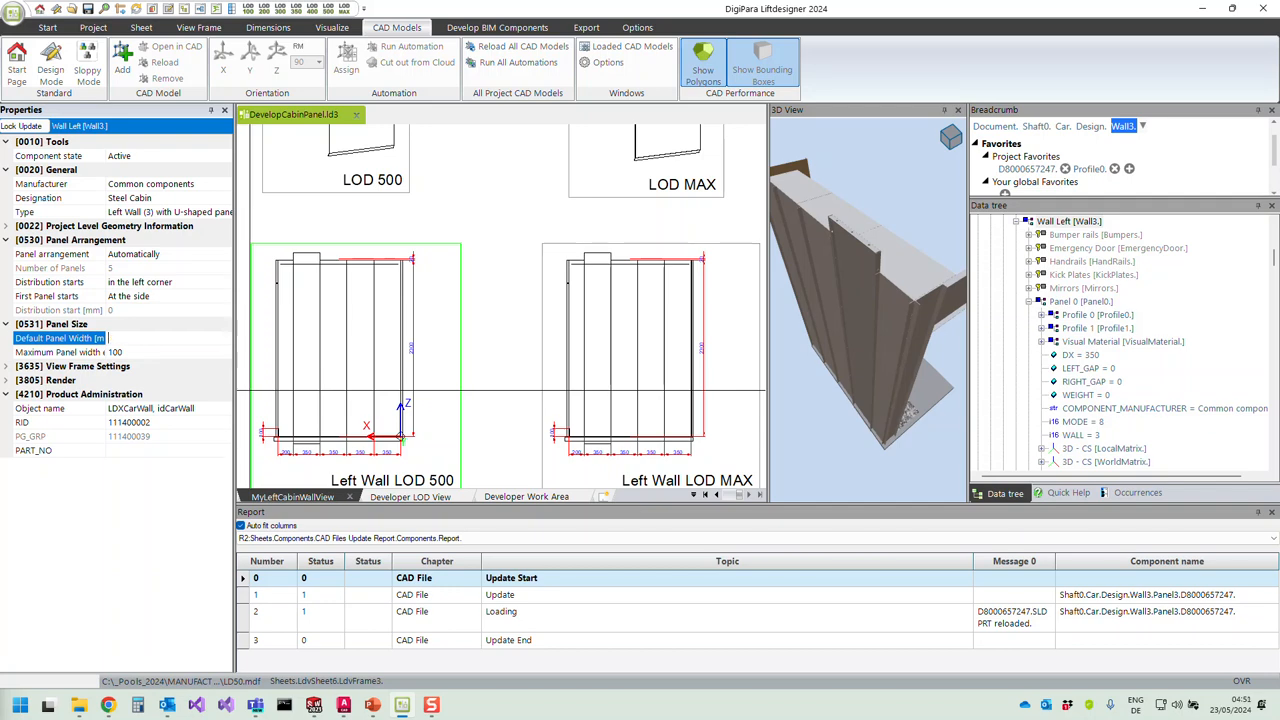
key("Return")
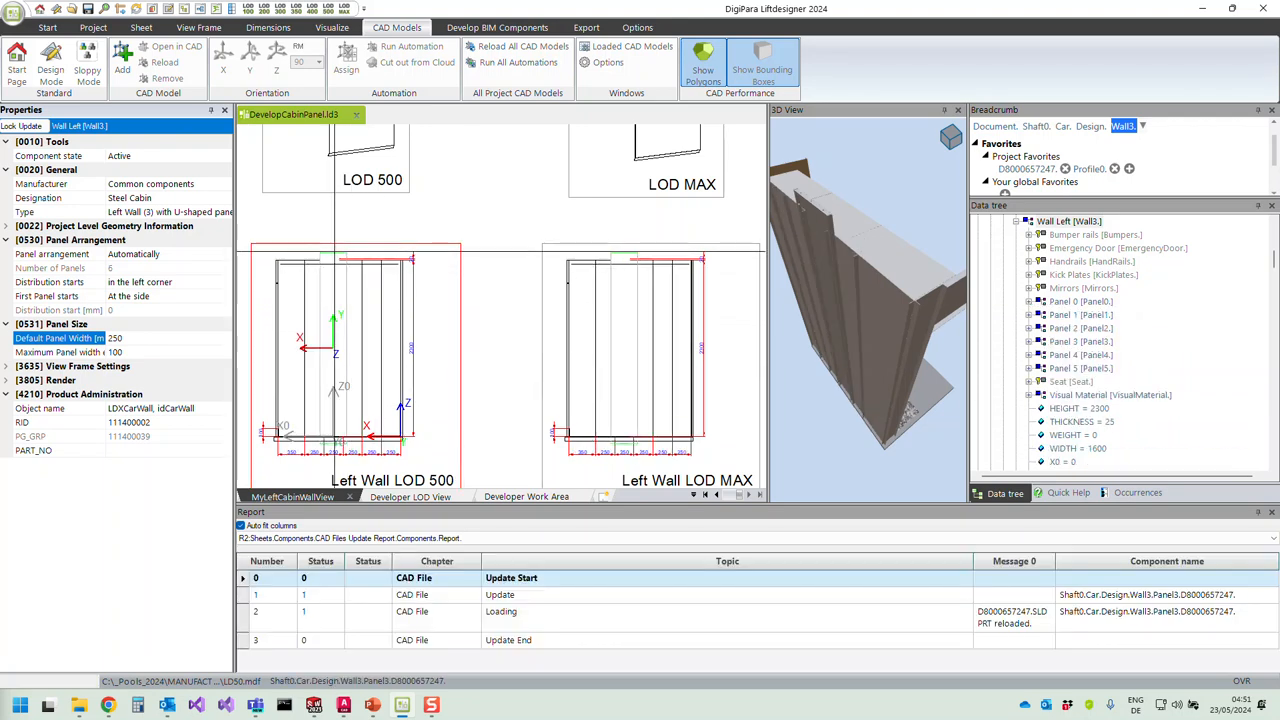
Run all project CAD model automations, dismiss the rebuild message, and inspect the left wall panels in 3D.
middle_click_drag(904, 275, 891, 255)
scroll(871, 297, "down", 1)
mouse_move(873, 297)
middle_mouse_down()
mouse_move(903, 277)
mouse_move(893, 287)
middle_mouse_up()
left_click(517, 64)
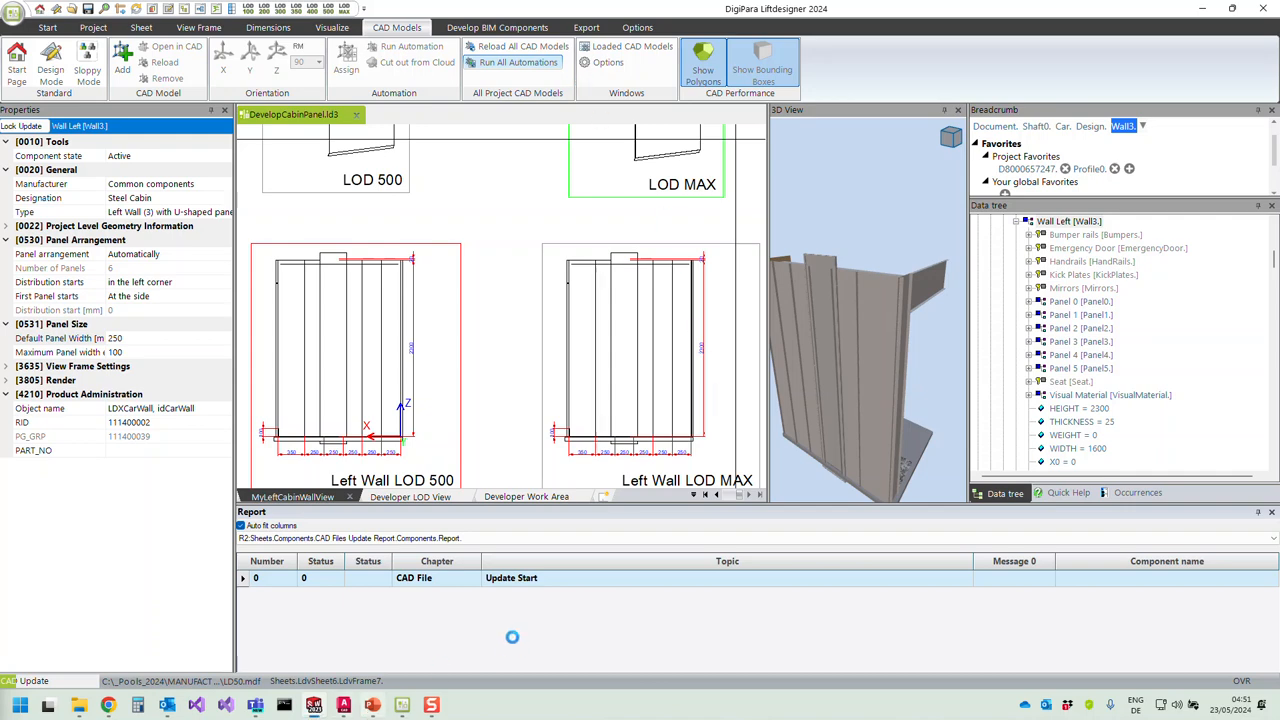
mouse_move(372, 705)
mouse_move(422, 655)
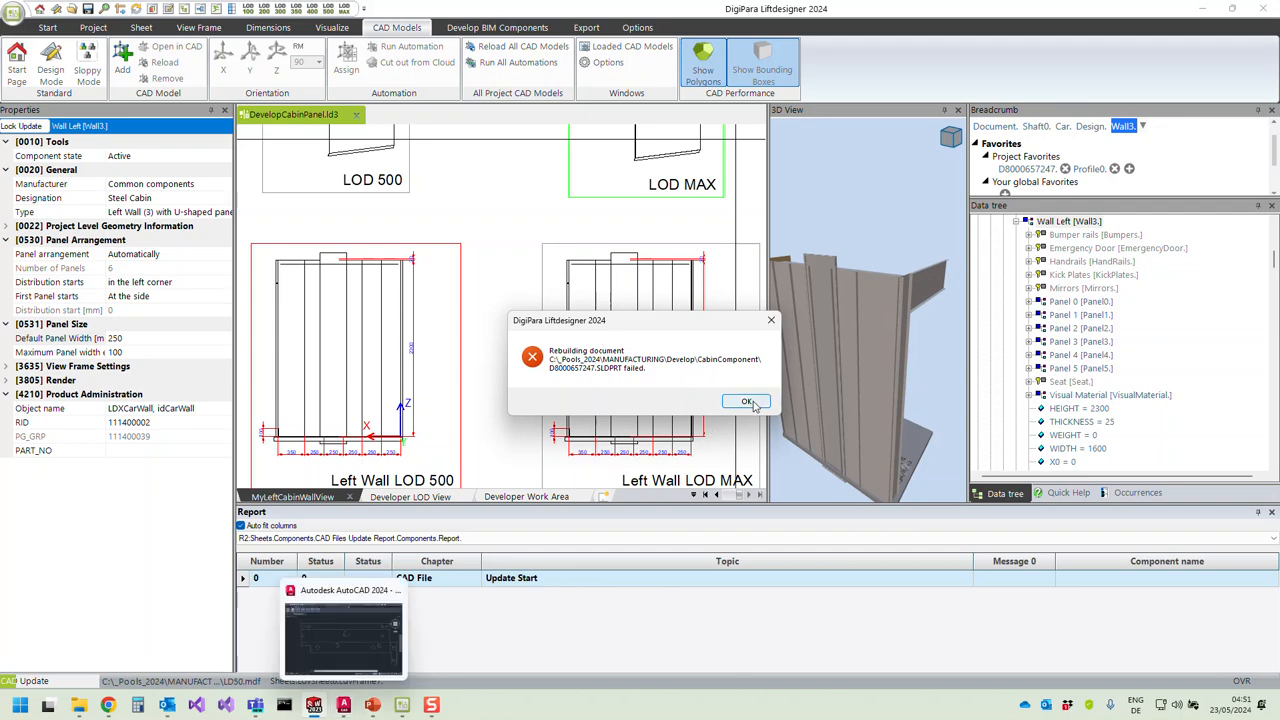
left_click(748, 401)
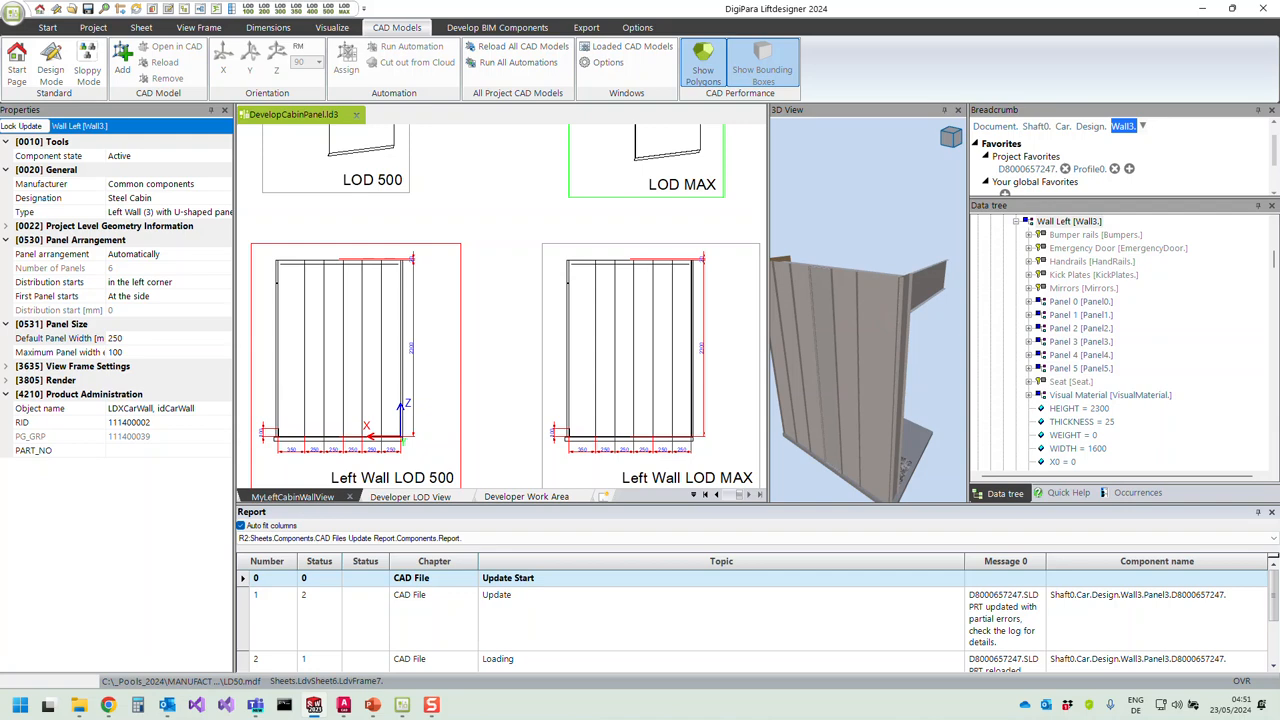
middle_click_drag(819, 305, 901, 361)
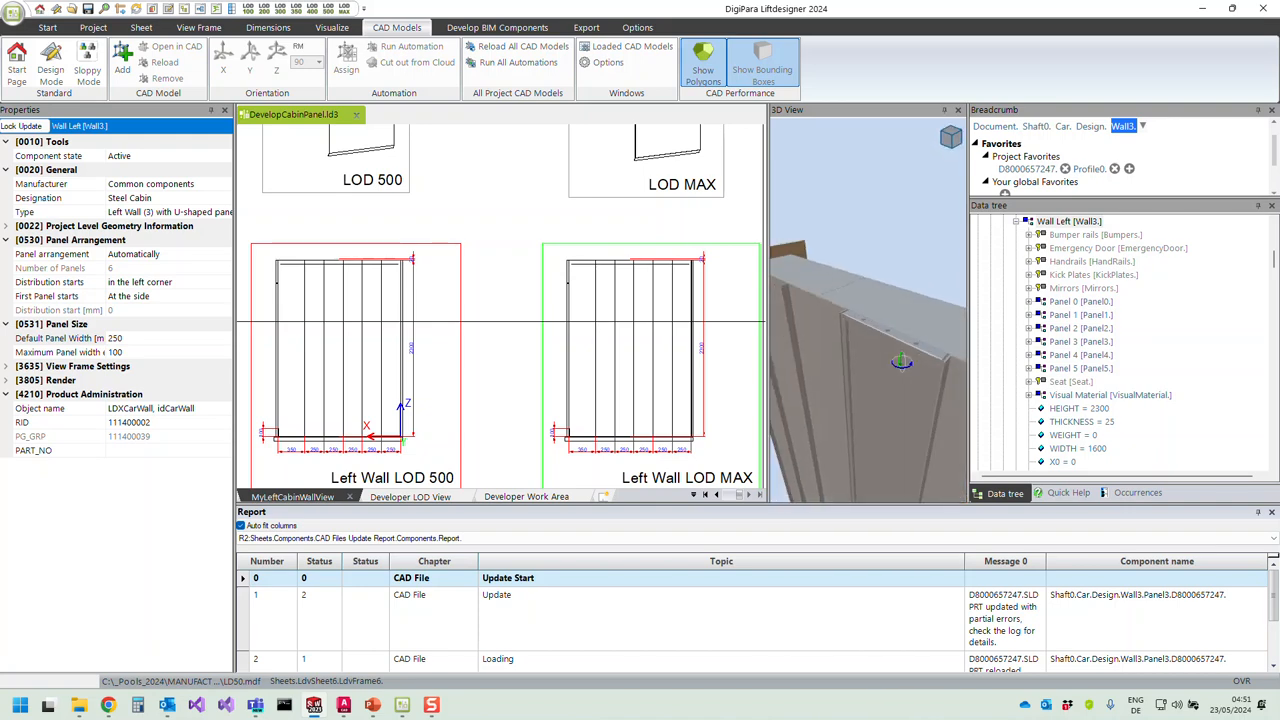
scroll(901, 357, "down", 3)
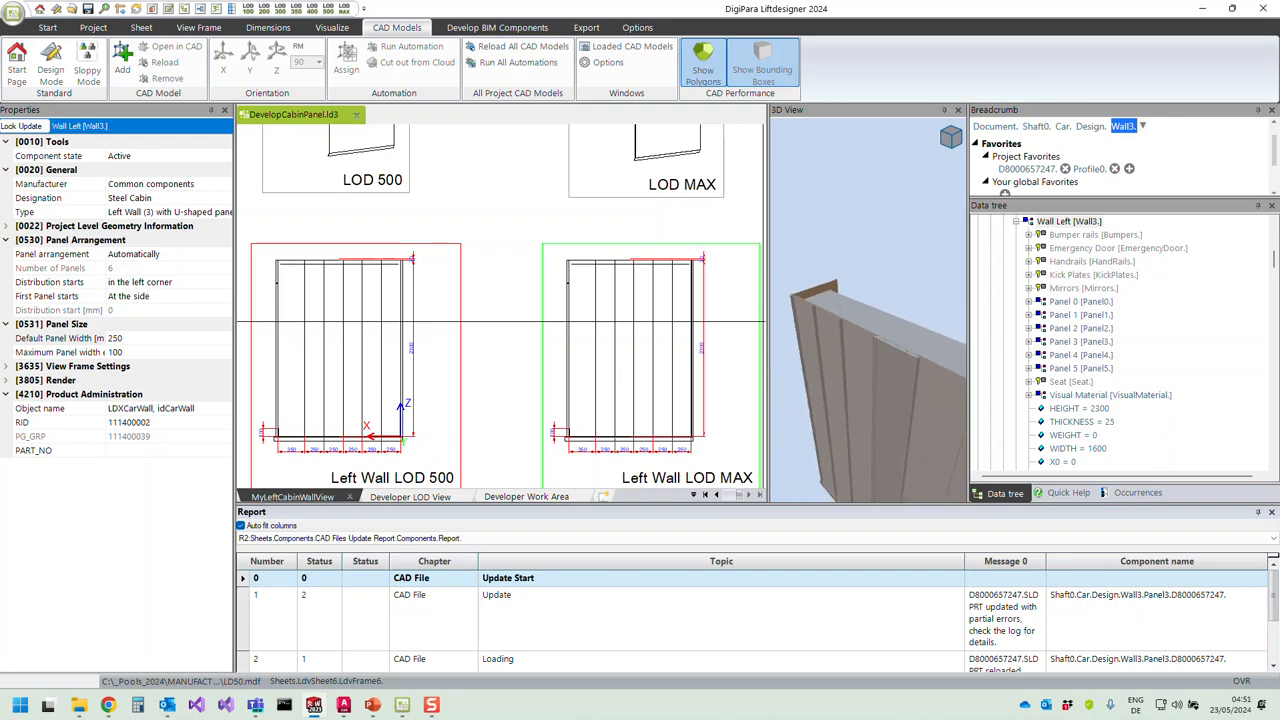